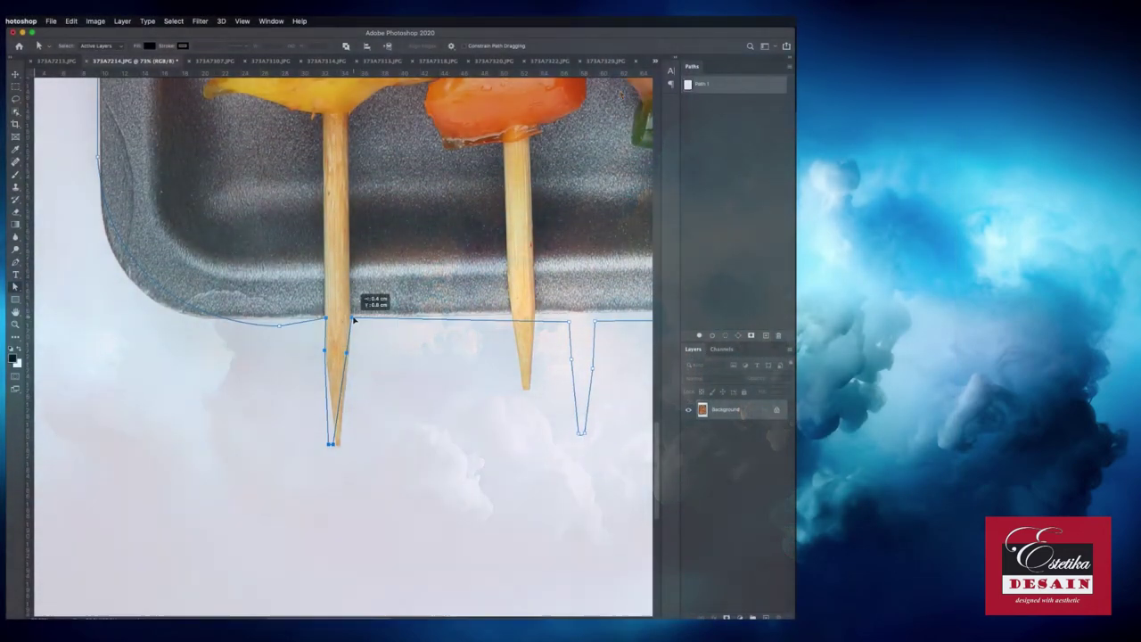
Fit the path around the pointed tips of the first two skewers below the tray's bottom edge
key(ctrl+z)
drag(285, 321, 87, 343)
key(ctrl+z)
drag(331, 443, 340, 448)
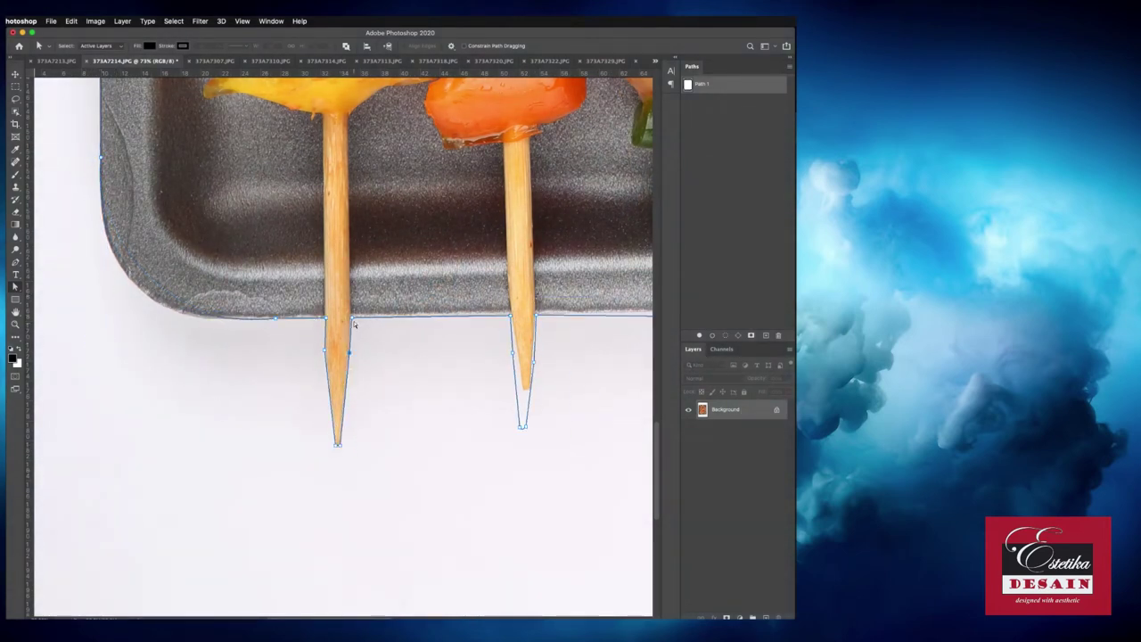
drag(523, 426, 375, 312)
Fit the path around the pointed tips of the third and fifth skewers along the tray's bottom edge
scroll(349, 459, right, 5)
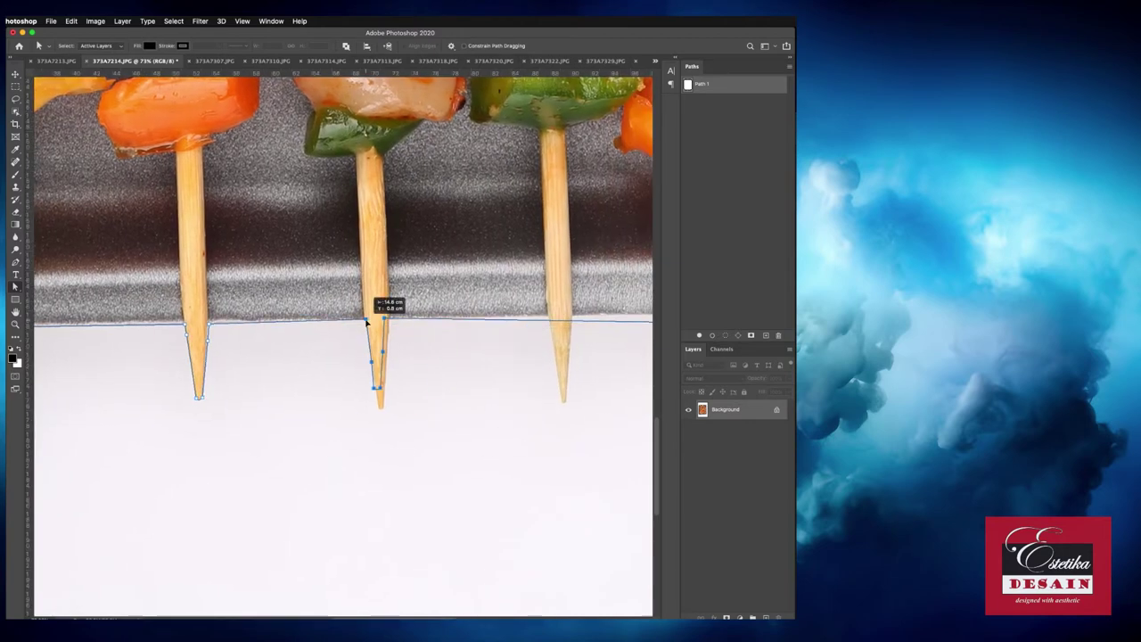
drag(377, 382, 380, 407)
scroll(450, 384, right, 5)
mouse_move(481, 310)
mouse_down()
mouse_move(484, 413)
mouse_move(491, 301)
mouse_up()
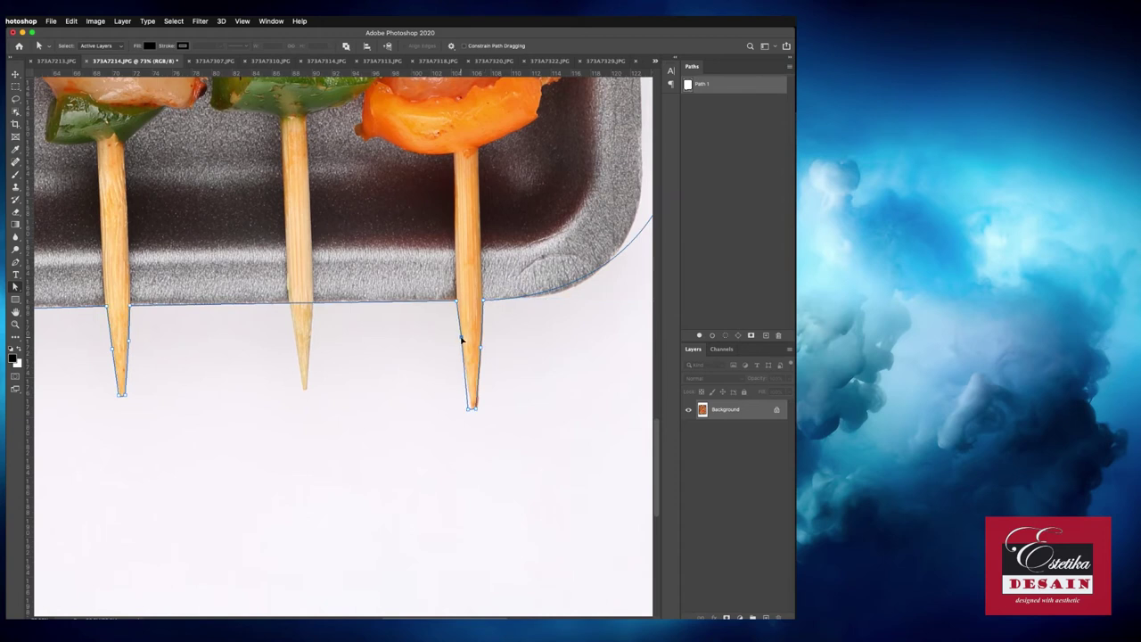
drag(475, 411, 481, 409)
Add anchor points where the path crosses the fourth skewer and shape them around its pointed tip
right_click(458, 310)
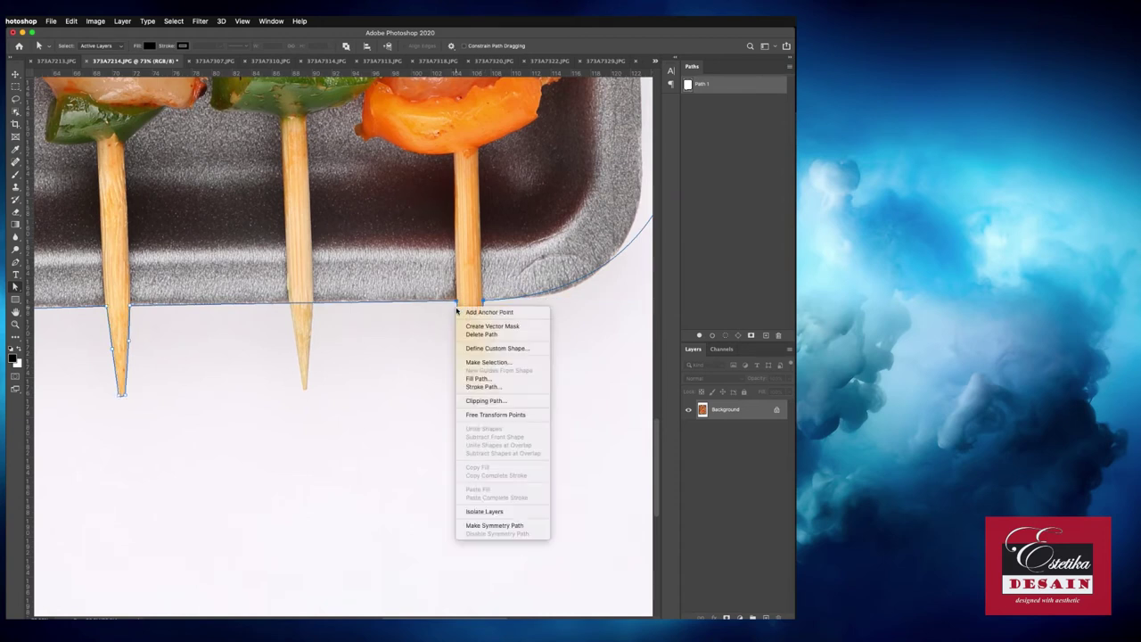
click(333, 328)
click(314, 304)
right_click(303, 309)
click(312, 313)
right_click(305, 319)
click(314, 323)
drag(303, 305, 305, 343)
scroll(338, 371, up, 4)
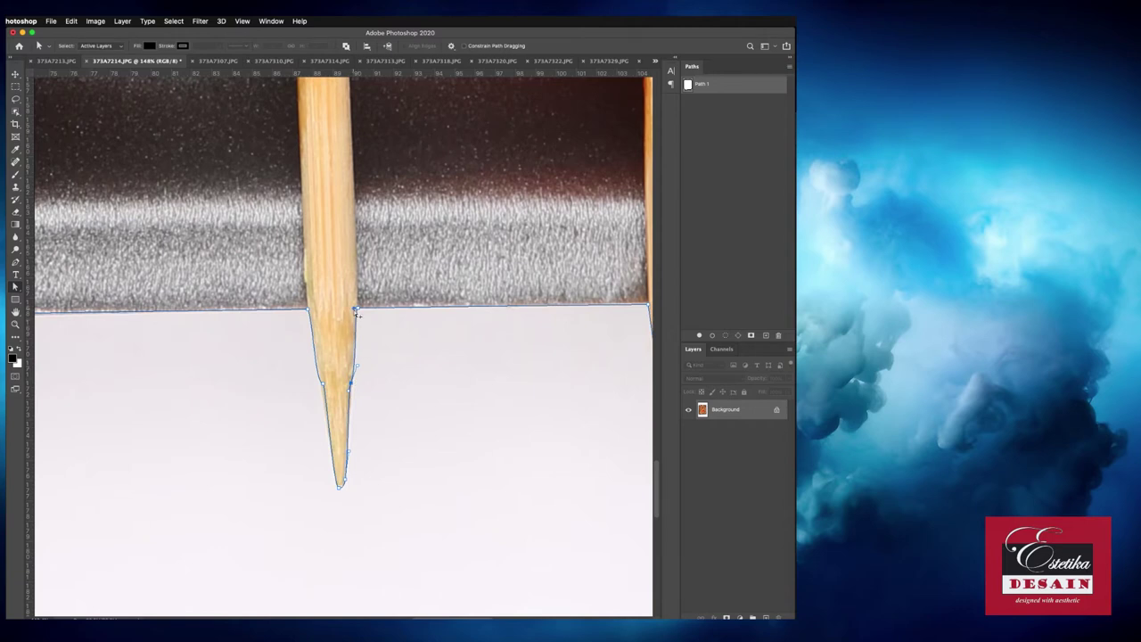
drag(321, 383, 317, 385)
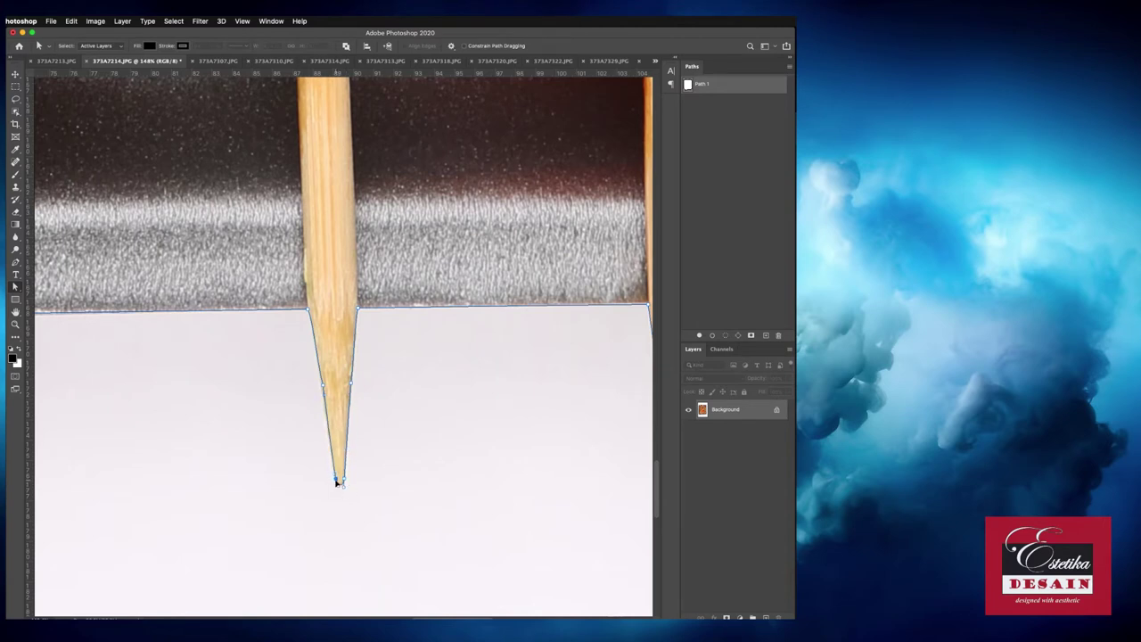
drag(312, 324, 508, 481)
Reshape the path's curve to follow the tray's upper-left corner
key(super+0)
super+click(191, 102)
drag(169, 250, 150, 261)
drag(55, 265, 76, 254)
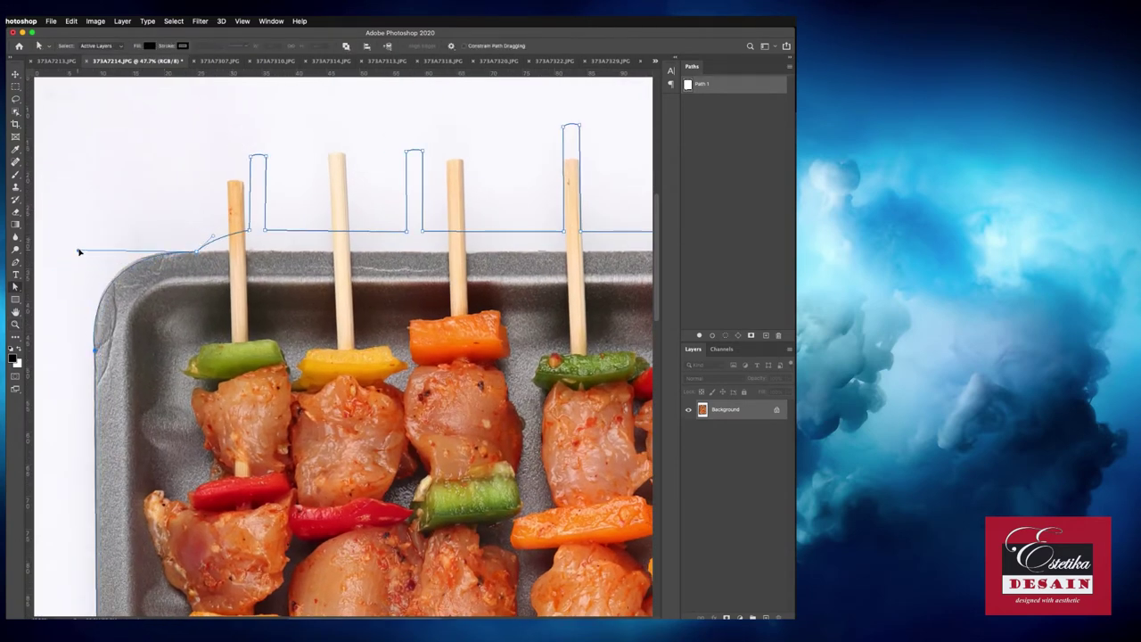
Fit the path around the blunt upper end of the first skewer above the tray
drag(279, 233, 258, 254)
super+click(228, 211)
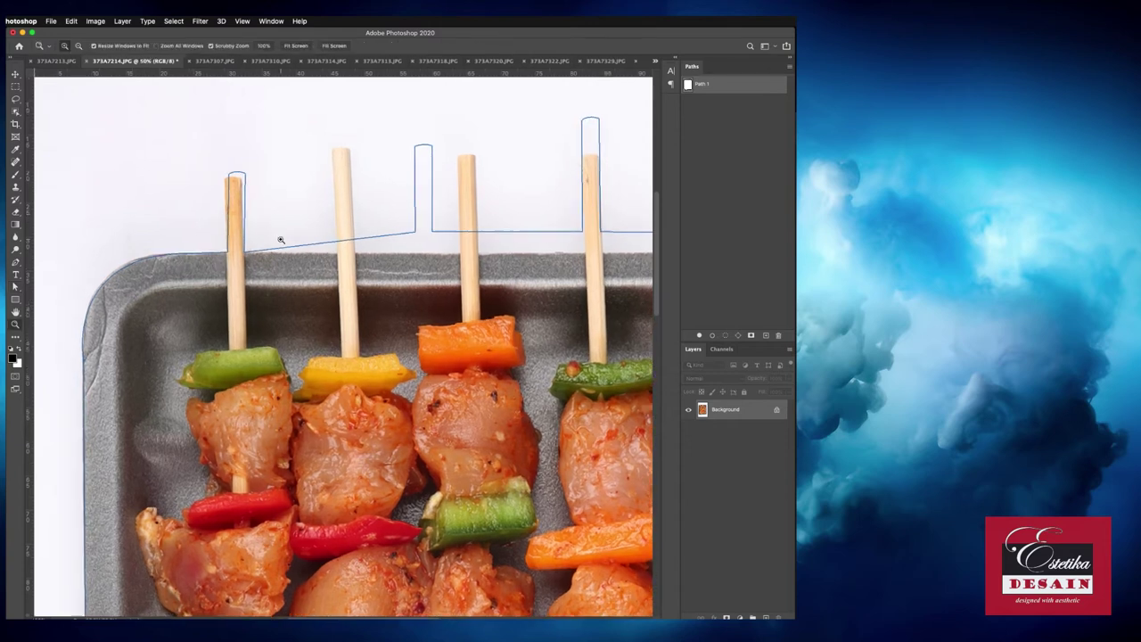
key(a)
drag(212, 125, 209, 136)
Fit the path around the blunt upper ends of the second and fourth skewers
scroll(489, 326, right, 3)
scroll(489, 326, up, 3)
drag(489, 326, 552, 294)
scroll(420, 196, right, 3)
scroll(419, 197, up, 2)
drag(497, 355, 502, 410)
drag(496, 185, 495, 219)
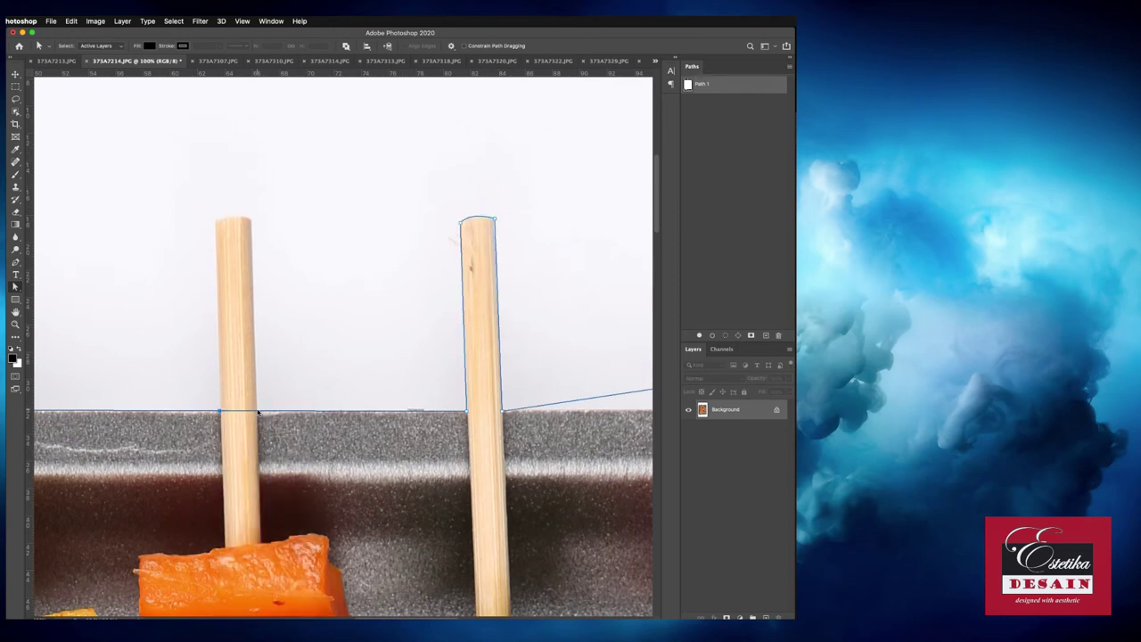
Extend the path around the third skewer's upper end and shape its rounded top
drag(238, 416, 265, 424)
drag(225, 241, 250, 211)
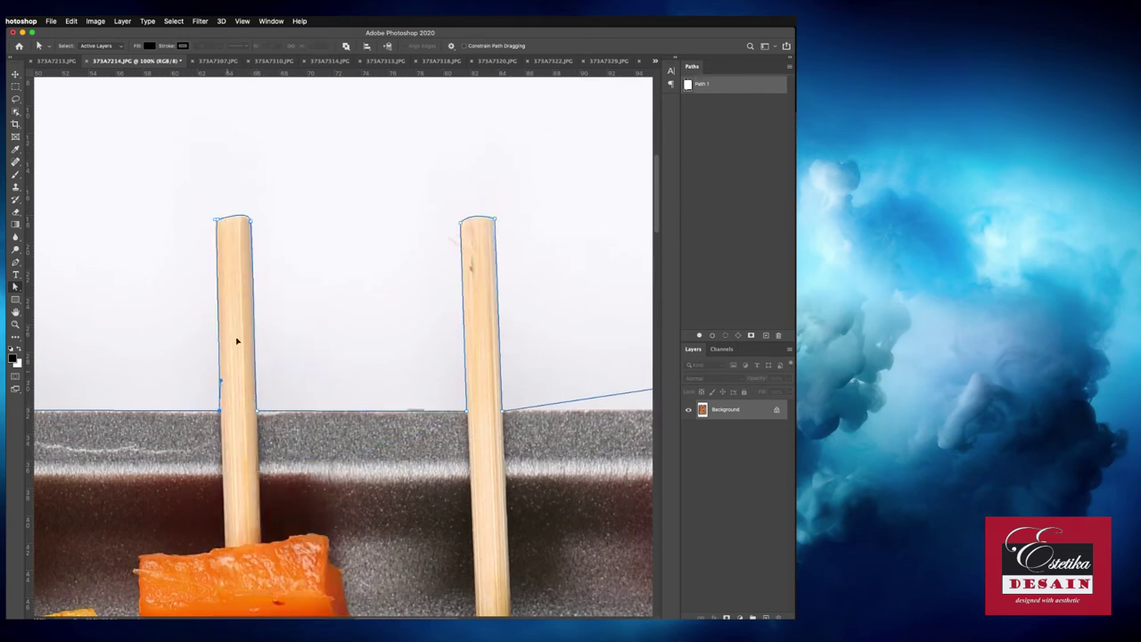
click(251, 230)
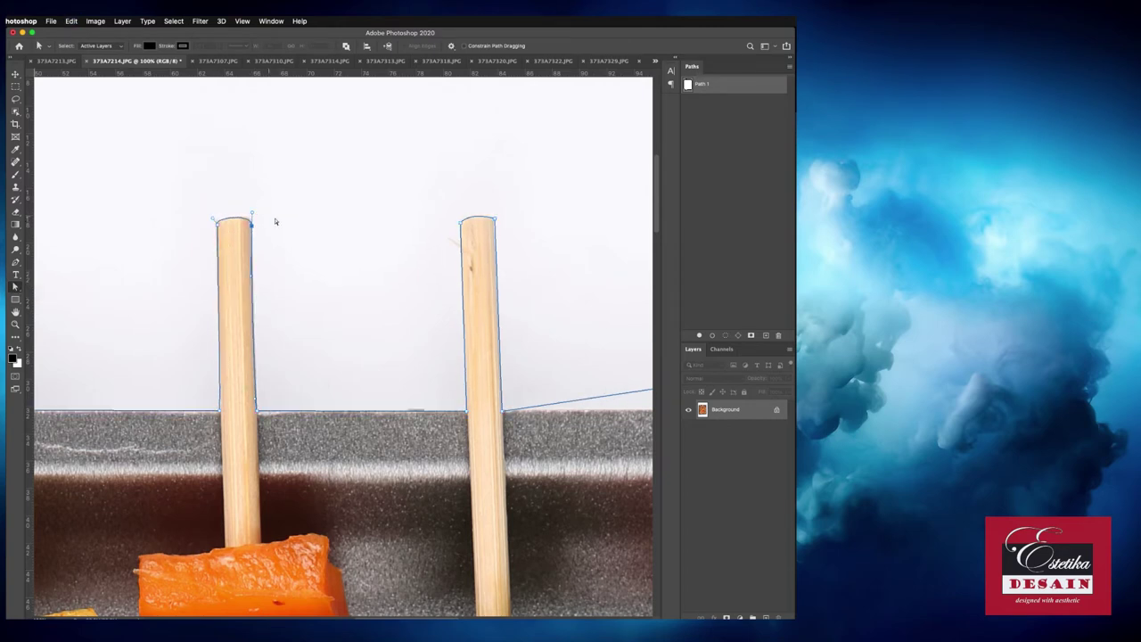
Fit the path around the fifth skewer's upper end and curve it along the tray's upper-right corner
scroll(275, 222, right, 8)
drag(428, 383, 437, 366)
drag(481, 200, 431, 247)
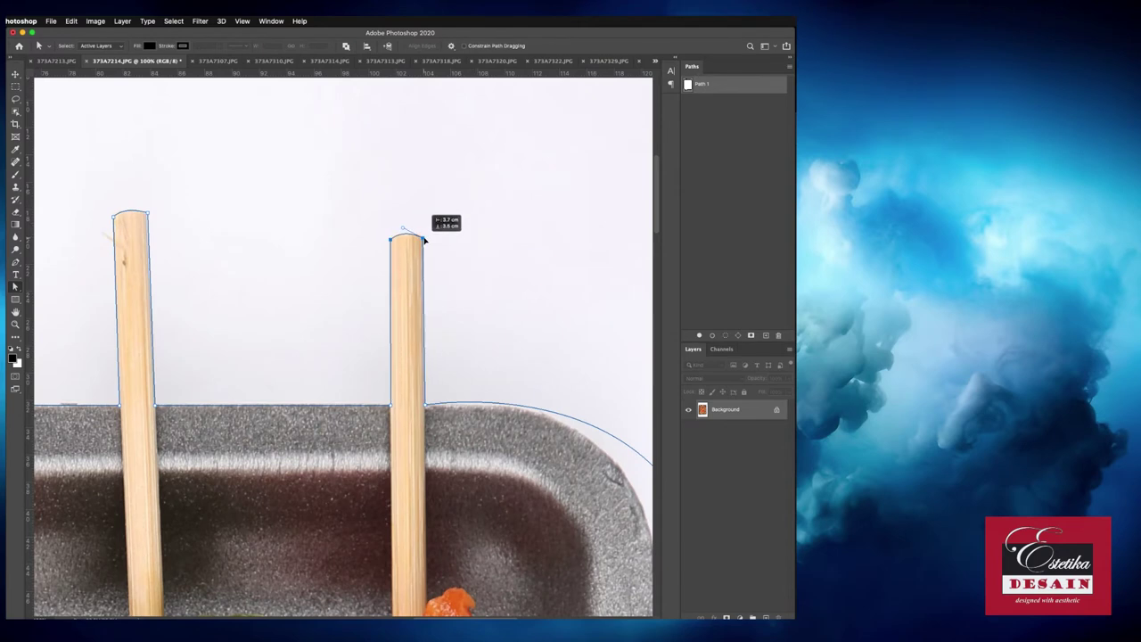
scroll(431, 247, right, 5)
scroll(431, 246, down, 4)
drag(356, 369, 362, 287)
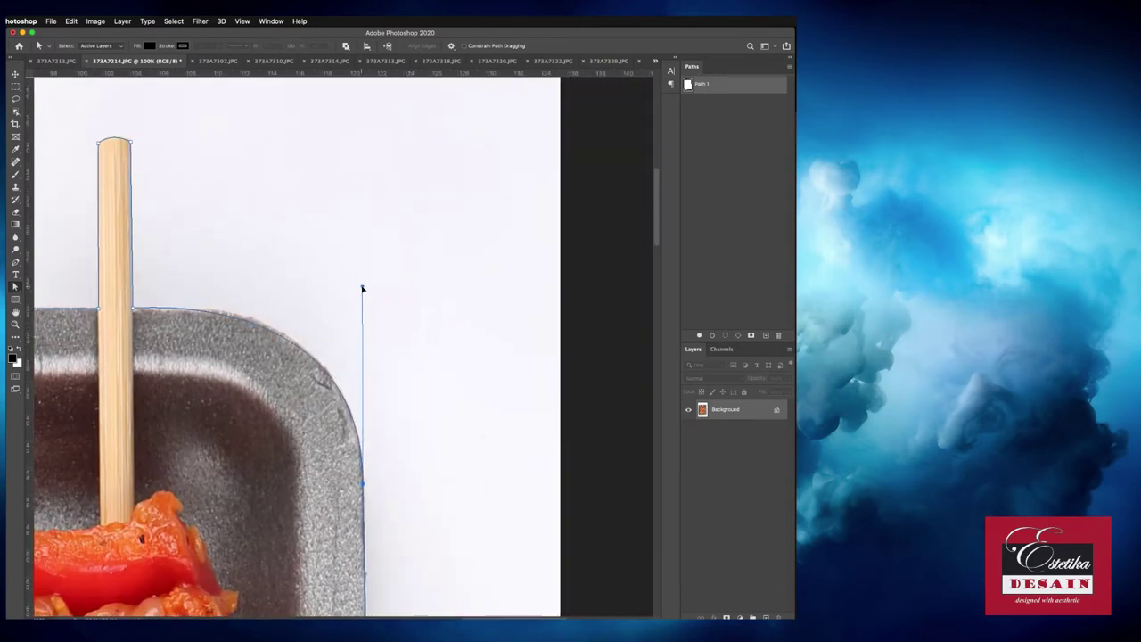
Convert the path around the tray and skewers into a selection
key(super+0)
right_click(356, 264)
click(383, 306)
key(Return)
Copy the selected tray onto its own layer and hide the Background layer
click(71, 21)
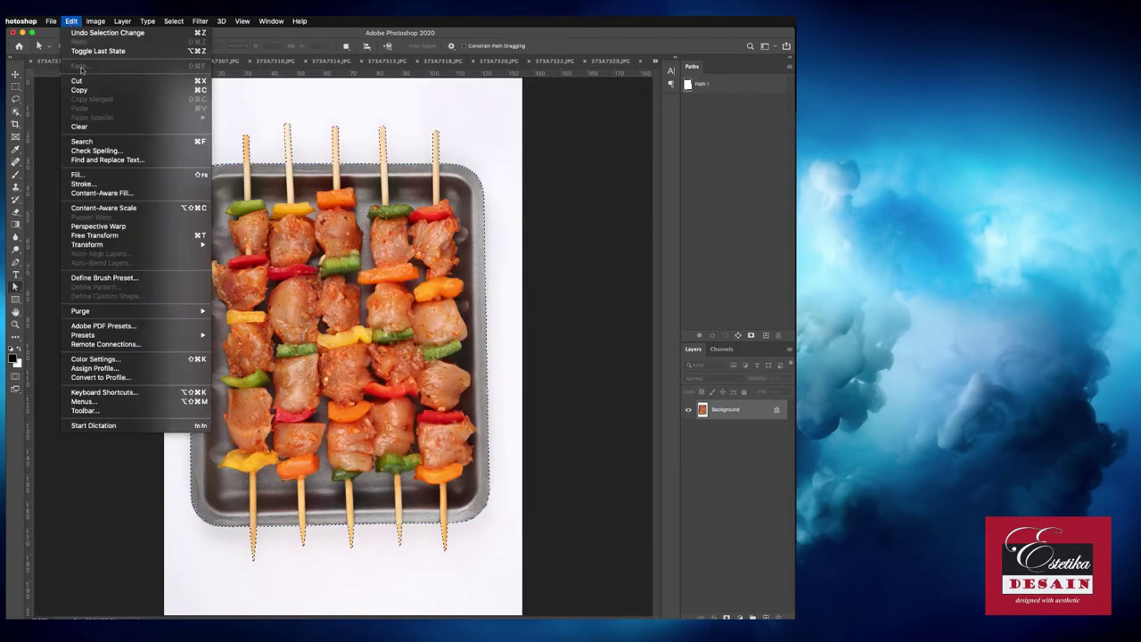
click(89, 104)
click(688, 429)
Convert the document to CMYK colour mode without merging the layers
click(96, 21)
click(240, 77)
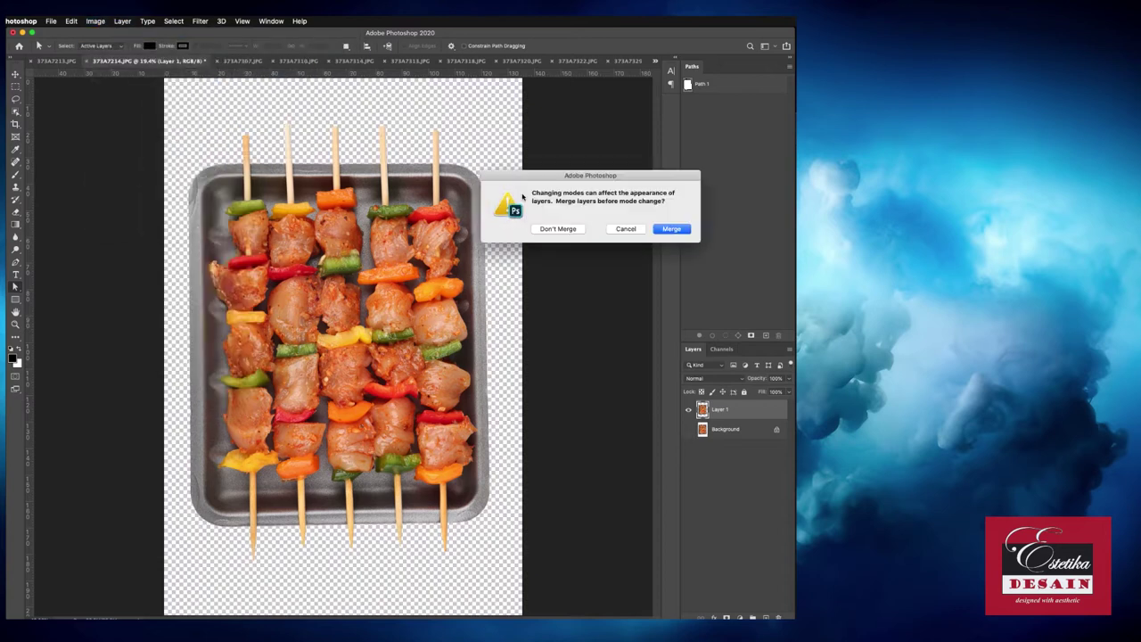
click(550, 228)
Change the document's image size settings
click(95, 20)
click(110, 95)
key(Return)
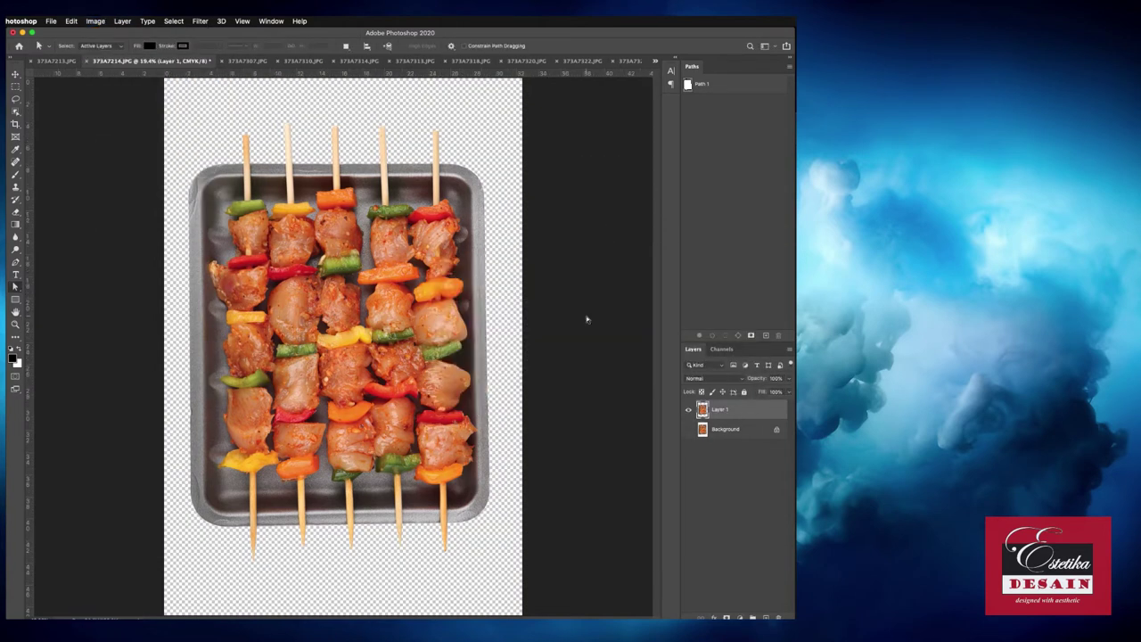
Adjust the tones of the cut-out tray layer with Levels
click(95, 20)
mouse_move(107, 48)
click(234, 59)
drag(781, 314, 728, 312)
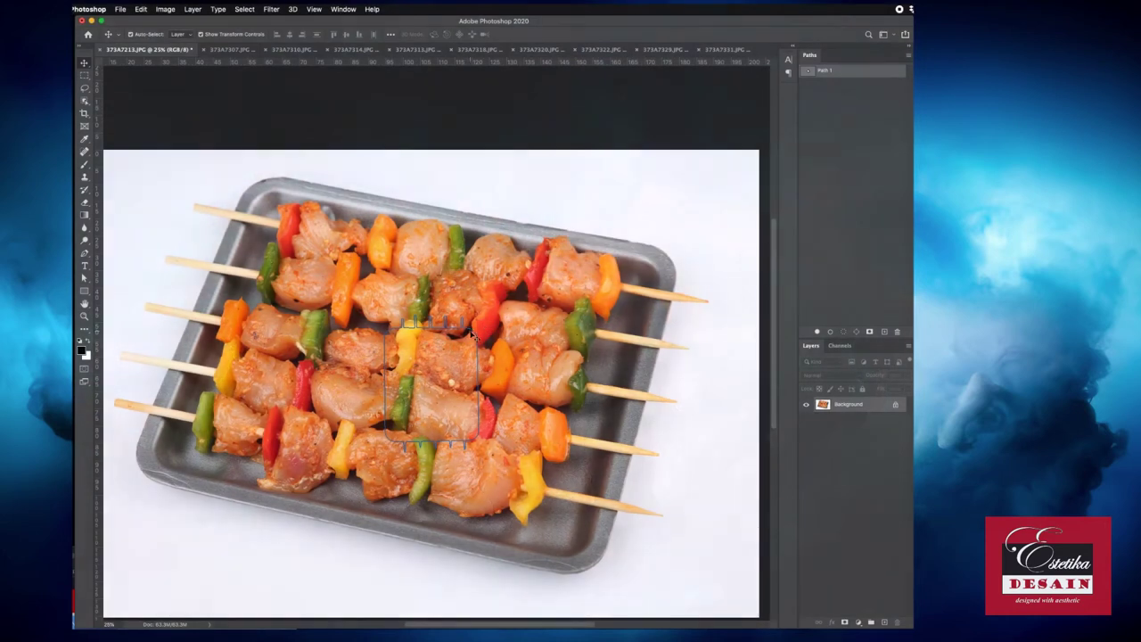
click(472, 334)
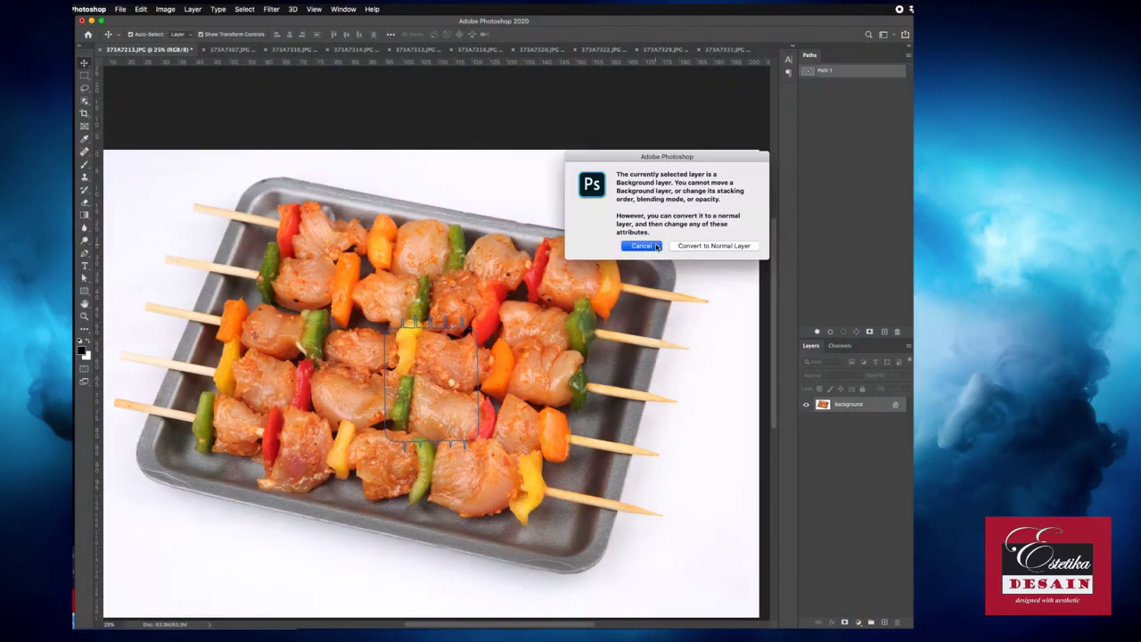
key(Escape)
key(a)
right_click(470, 328)
key(Escape)
key(v)
click(472, 334)
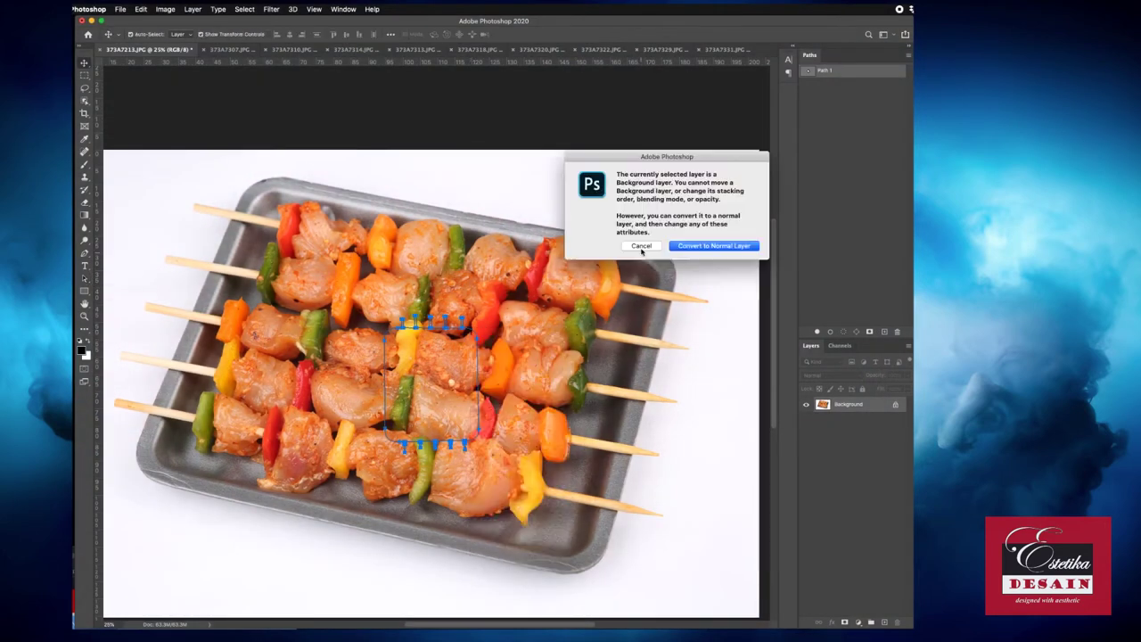
key(Return)
key(super+z)
click(475, 334)
key(Escape)
Move the small tray-shaped path in 373A7213.JPG, scaling and rotating it to match the tilted tray
click(84, 278)
drag(480, 384, 628, 261)
scroll(628, 261, down, 1)
right_click(635, 194)
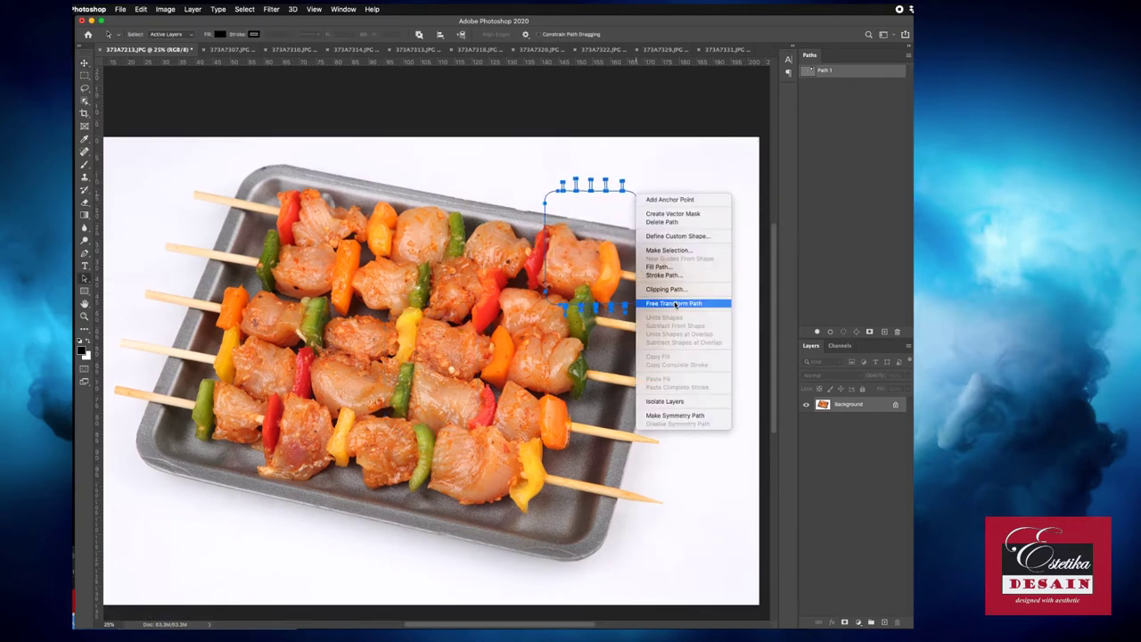
click(674, 303)
drag(700, 344, 655, 212)
key(Return)
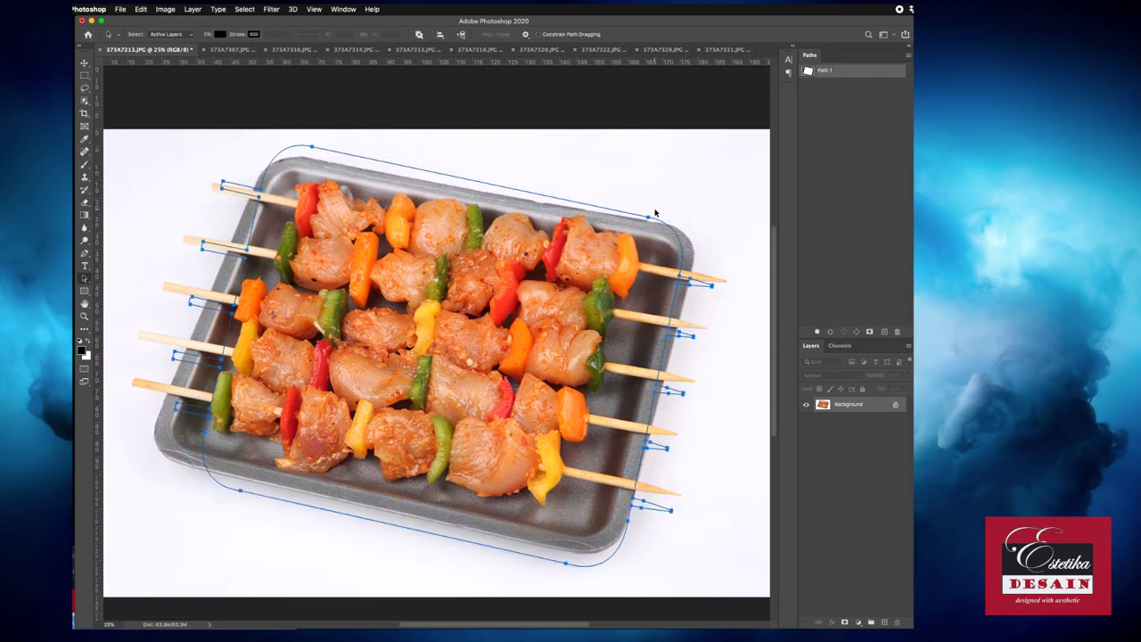
Fit the path to the tray's upper-left corner and the blunt end of the topmost skewer
drag(311, 146, 309, 158)
scroll(207, 181, up, 5)
drag(247, 188, 319, 255)
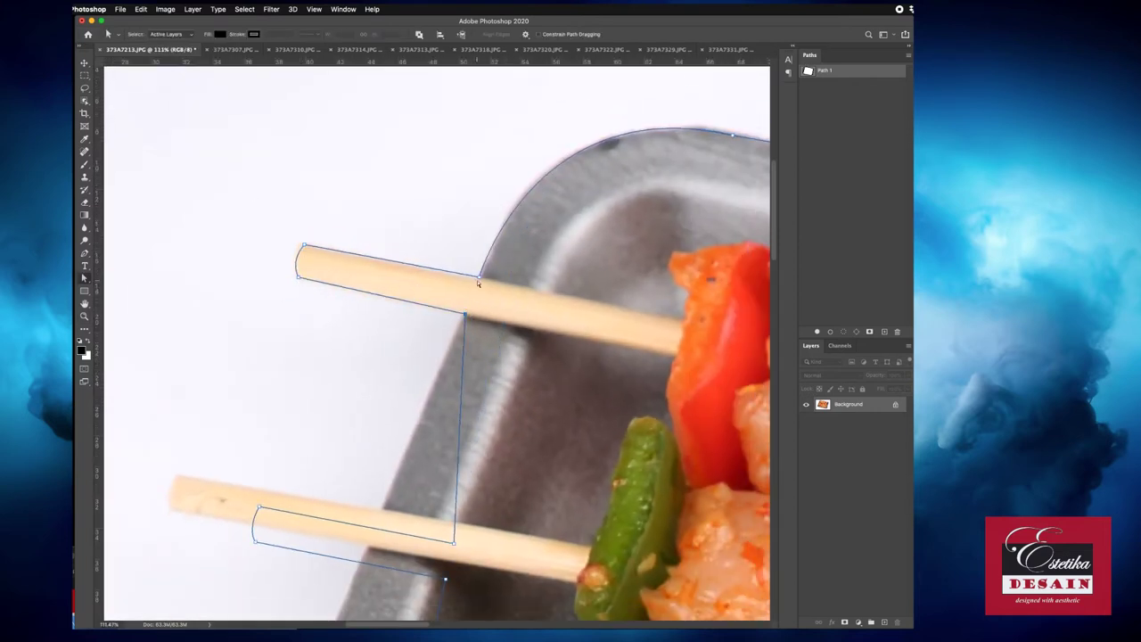
Fit the path around the blunt ends of the second and third skewers from the top
scroll(378, 353, down, 3)
drag(492, 457, 347, 408)
scroll(356, 401, down, 5)
drag(160, 334, 154, 328)
drag(357, 364, 369, 267)
Fit the path around the blunt end of the fourth skewer and along the adjoining tray edge
scroll(500, 503, down, 4)
scroll(500, 503, left, 3)
drag(500, 504, 392, 436)
drag(300, 502, 144, 408)
drag(456, 361, 430, 366)
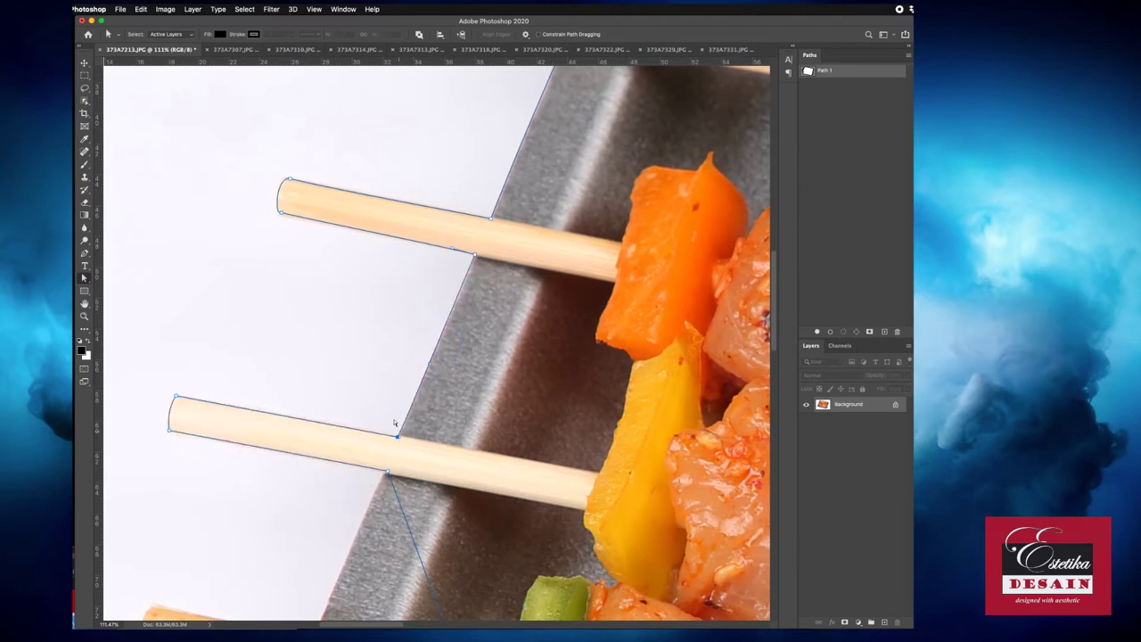
Fit the path around the blunt end of the lowest skewer
scroll(394, 422, down, 5)
scroll(394, 422, left, 2)
drag(330, 293, 573, 386)
drag(397, 294, 242, 257)
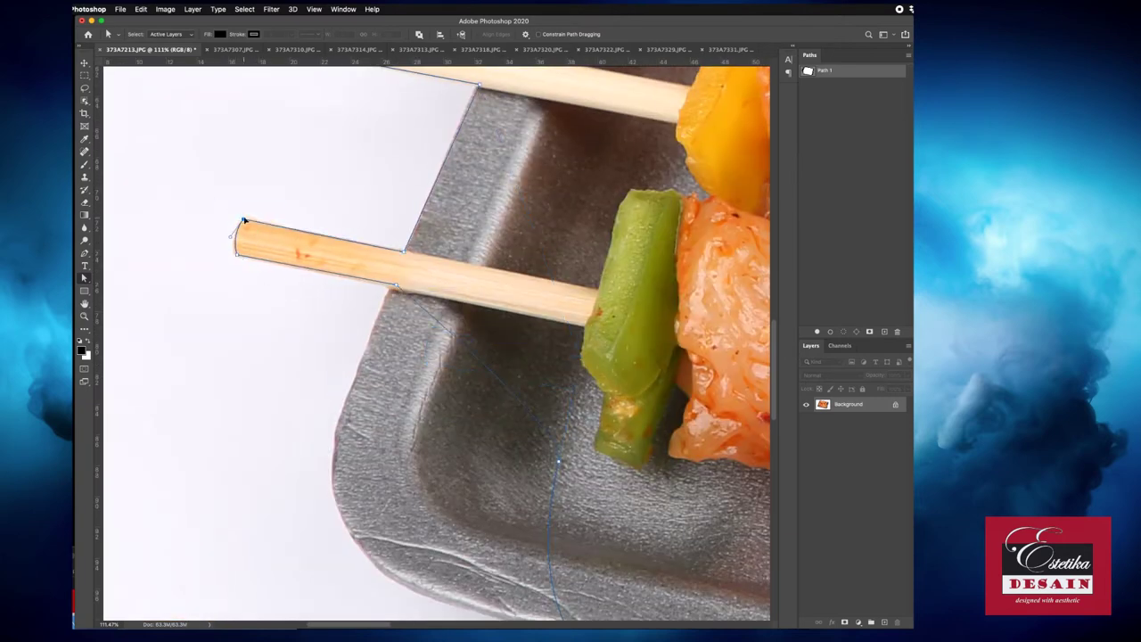
Reshape the path to follow the tray's lower-left corner
drag(372, 287, 298, 624)
scroll(591, 473, down, 5)
scroll(591, 474, left, 2)
drag(591, 473, 395, 418)
drag(210, 438, 189, 384)
Align the path's anchor points with the tray's lower-right and upper-right corners
key(super+0)
drag(581, 537, 571, 525)
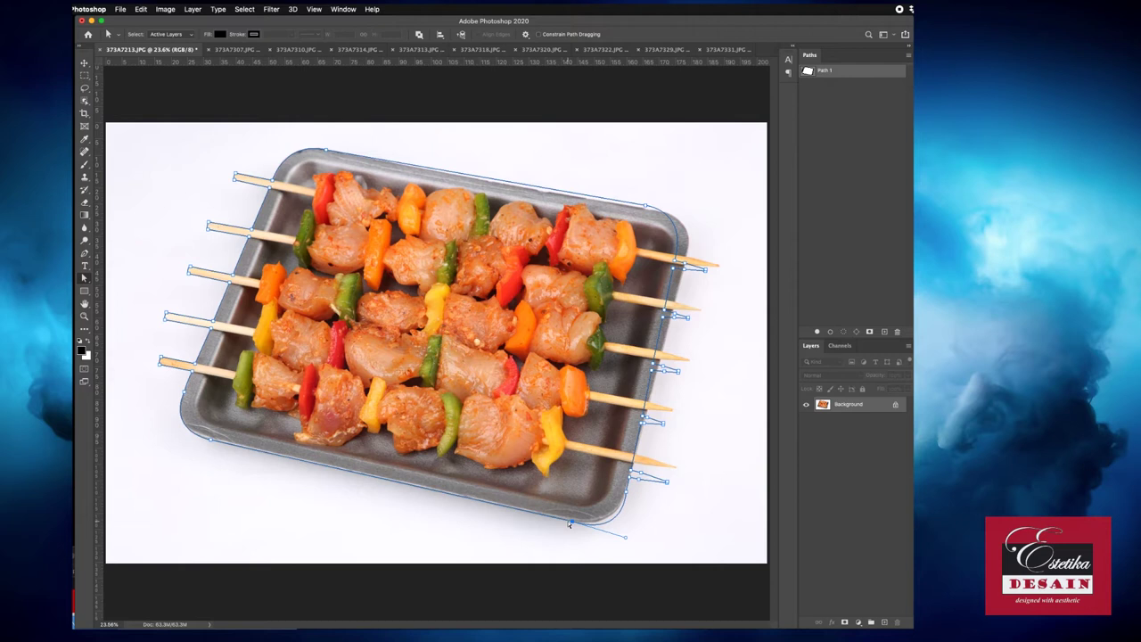
click(646, 210)
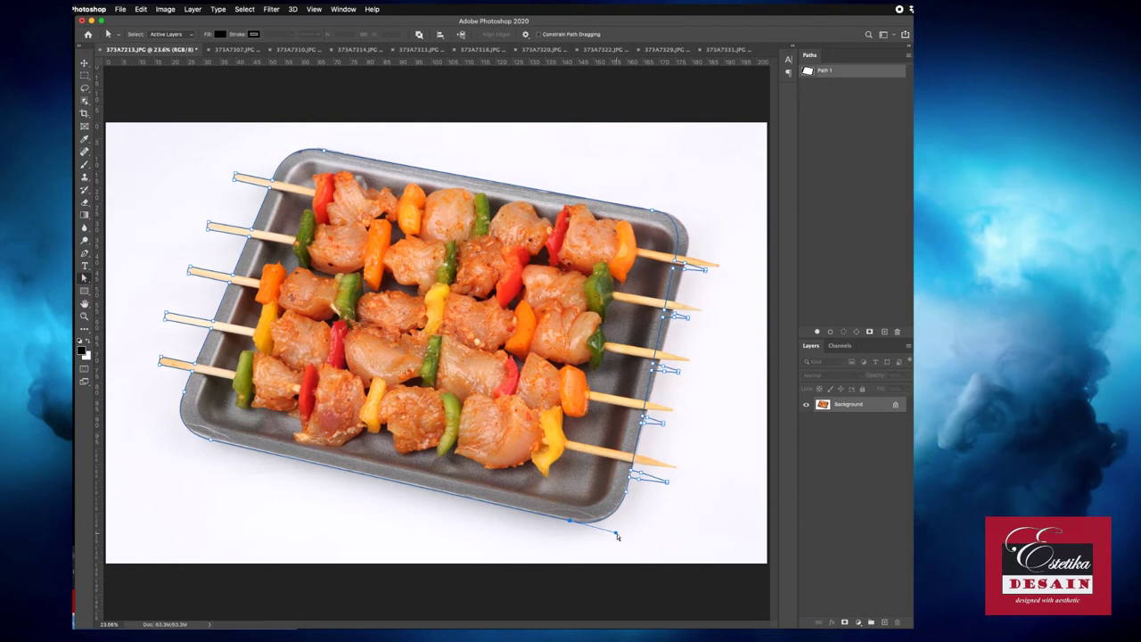
Fit the path around the tray's upper-right side and the pointed tips of the upper skewers
scroll(681, 214, up, 5)
scroll(535, 312, right, 4)
drag(345, 267, 385, 254)
drag(423, 327, 429, 325)
drag(373, 486, 283, 417)
drag(290, 438, 316, 419)
Fit the path around the remaining pointed skewer tips down the tray's right side
scroll(382, 440, down, 5)
drag(254, 280, 359, 377)
drag(268, 287, 279, 262)
scroll(212, 470, down, 1)
drag(249, 422, 272, 383)
scroll(354, 303, down, 6)
drag(347, 301, 215, 178)
drag(294, 201, 316, 204)
drag(212, 195, 212, 197)
Convert the path into a selection and copy the selected tray onto its own layer
key(super+0)
right_click(386, 294)
click(410, 312)
key(Return)
click(141, 9)
click(148, 78)
key(super+v)
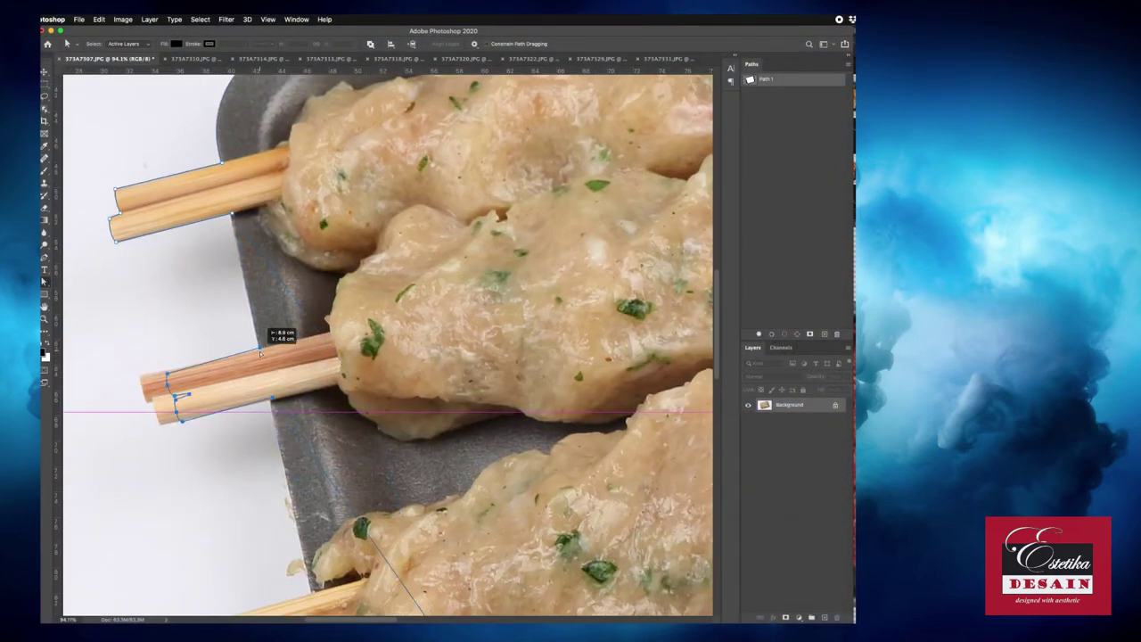
Fit the path around the blunt ends of the second skewer pair in 373A7307.JPG
drag(168, 378, 145, 378)
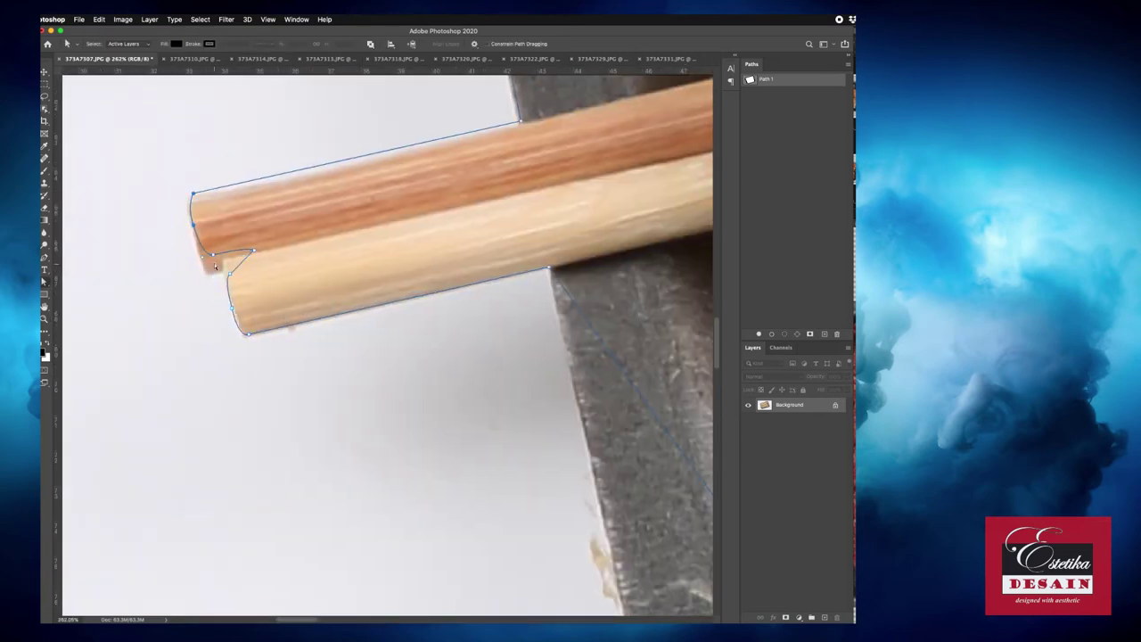
drag(243, 254, 206, 279)
scroll(206, 275, down, 1)
scroll(205, 274, right, 1)
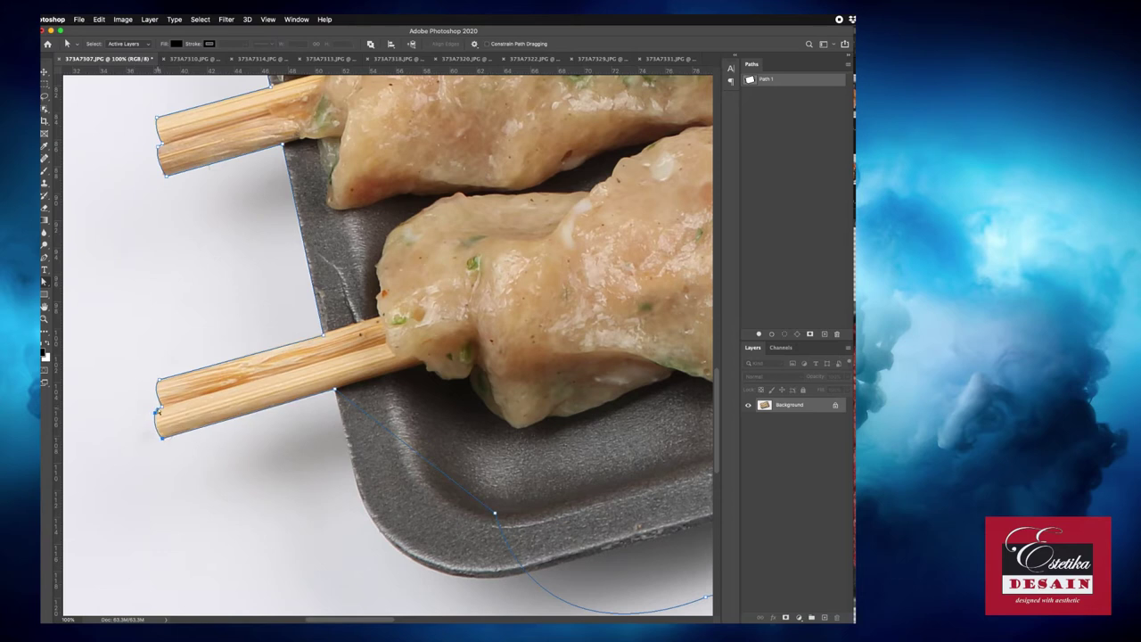
Fit the path around the pointed tips of the topmost skewer pair on the tray's right side
scroll(426, 484, down, 3)
scroll(426, 484, right, 3)
key(ctrl+0)
key(z)
drag(419, 289, 614, 301)
key(a)
drag(659, 341, 622, 328)
drag(675, 367, 635, 357)
Fit the path around the pointed tips of the second skewer pair
scroll(635, 359, down, 5)
scroll(635, 359, right, 2)
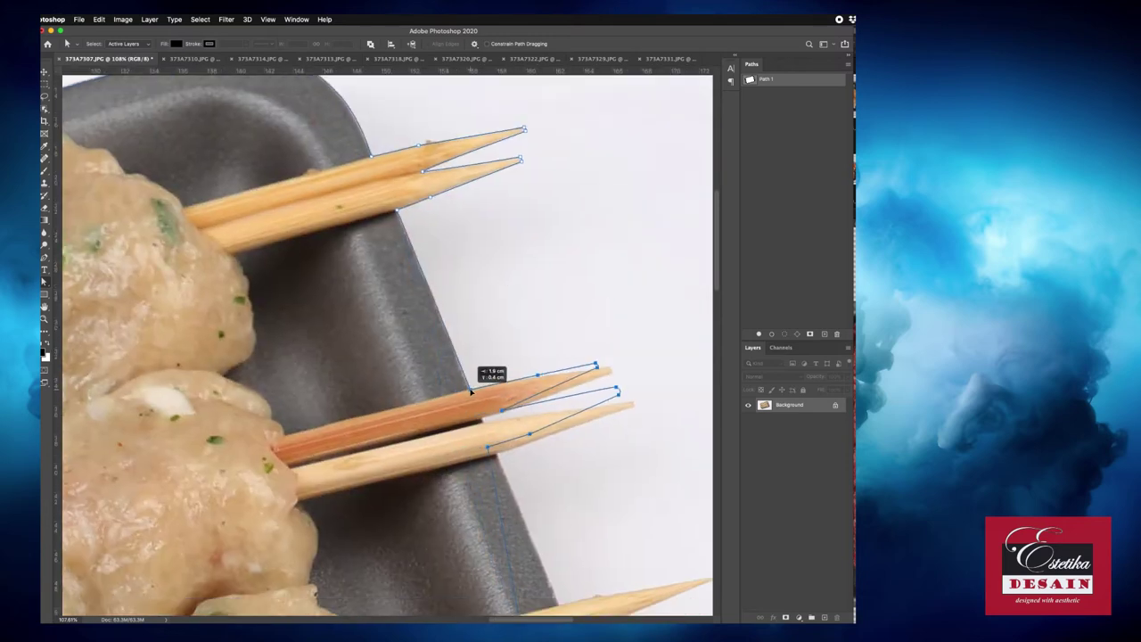
drag(620, 392, 632, 409)
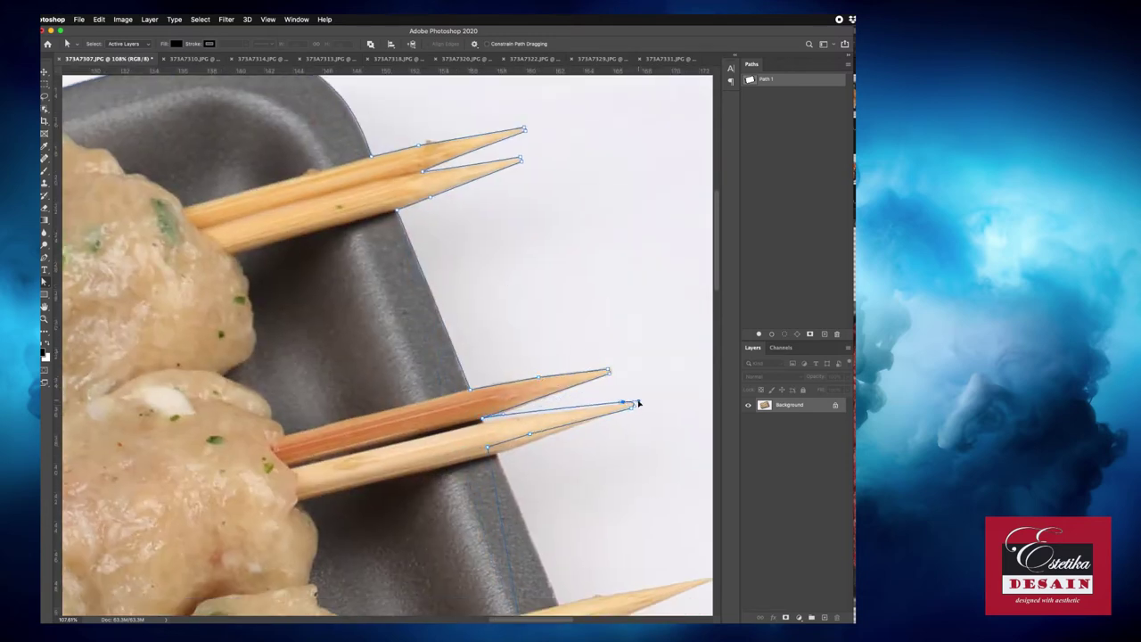
Fit the path around the pointed tips of the third skewer pair and the gap between them
scroll(624, 401, down, 5)
scroll(624, 401, right, 3)
drag(579, 361, 573, 354)
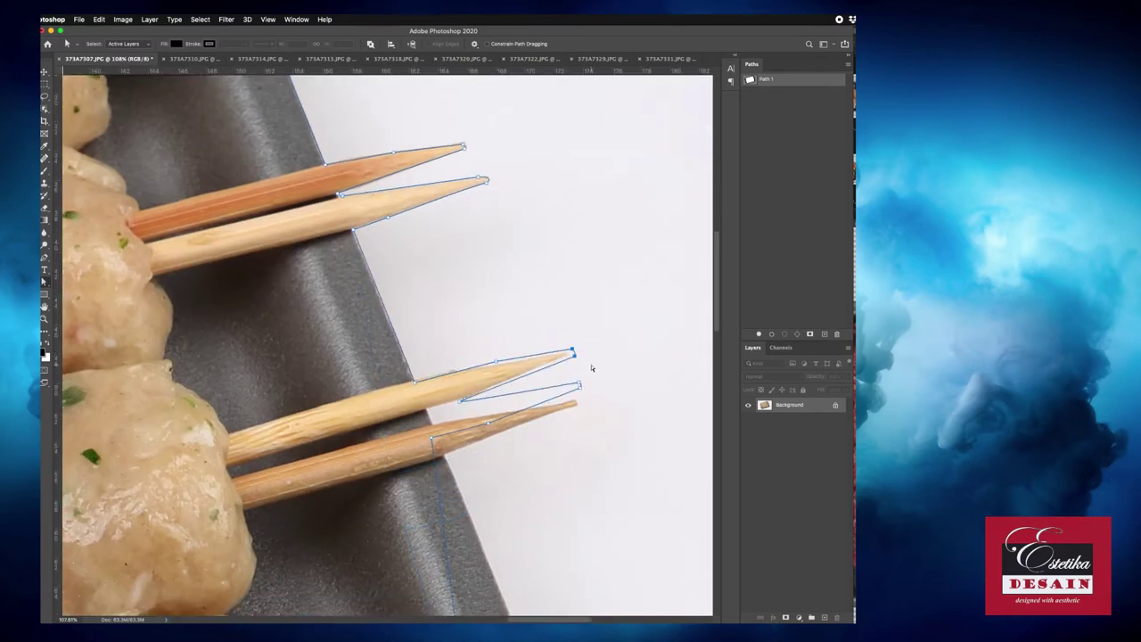
drag(573, 354, 563, 355)
drag(487, 420, 431, 424)
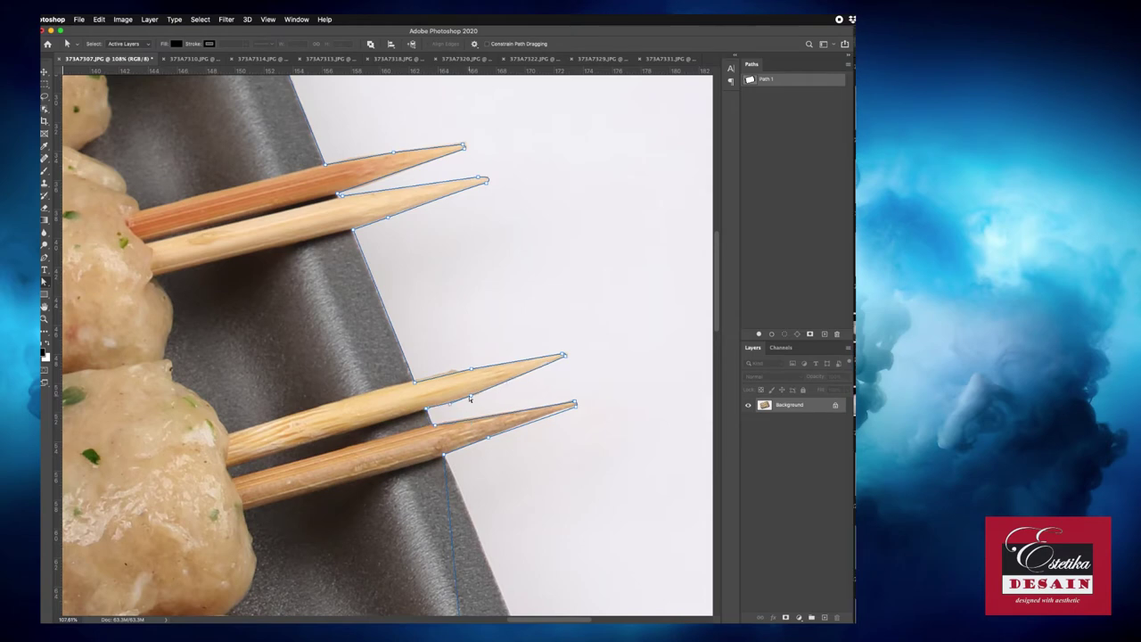
Fit the path around the pointed tips of the bottommost skewer pair and the tray's lower-right corner
scroll(488, 387, down, 3)
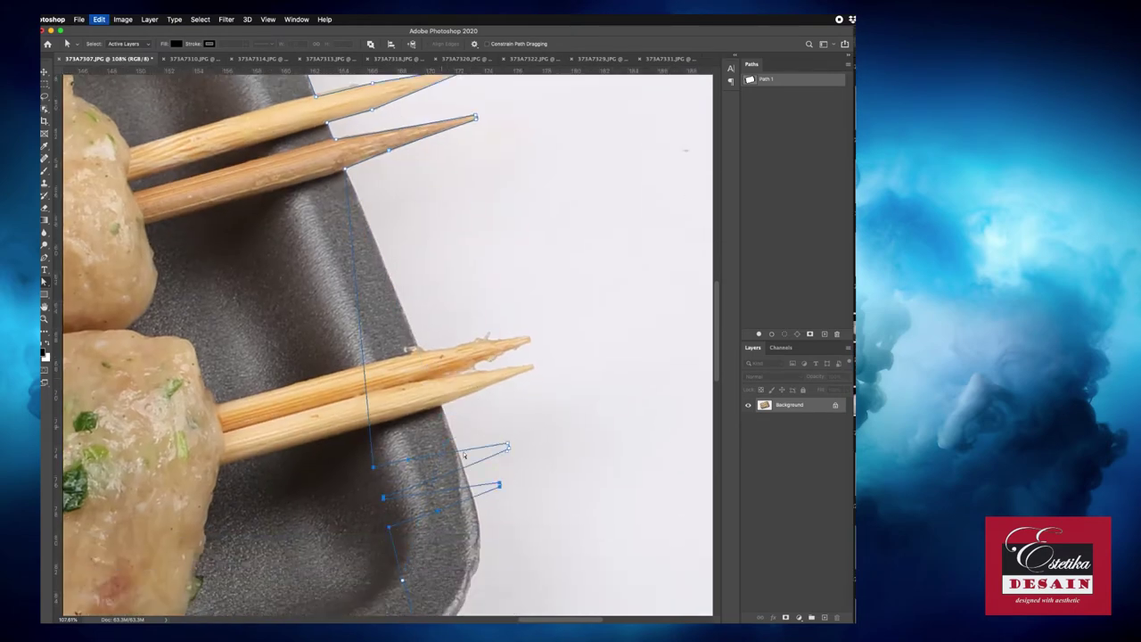
scroll(467, 431, left, 2)
scroll(489, 499, down, 9)
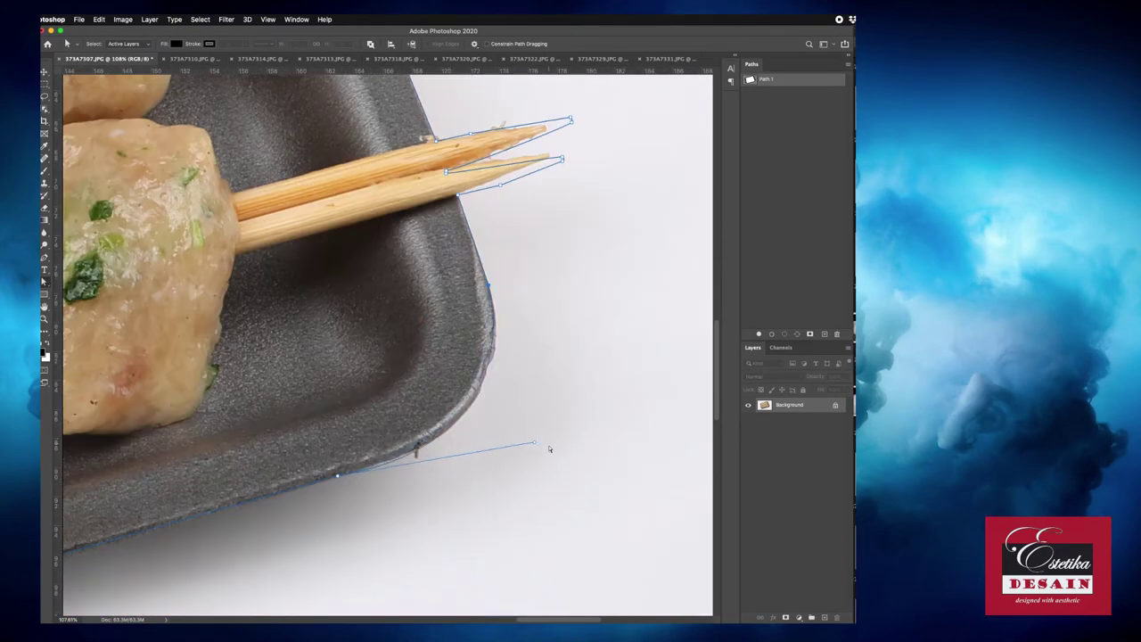
scroll(446, 416, up, 10)
Turn the finished path into a selection and isolate the tray on its own layer with the background hidden
key(super+0)
right_click(477, 361)
key(Return)
click(98, 19)
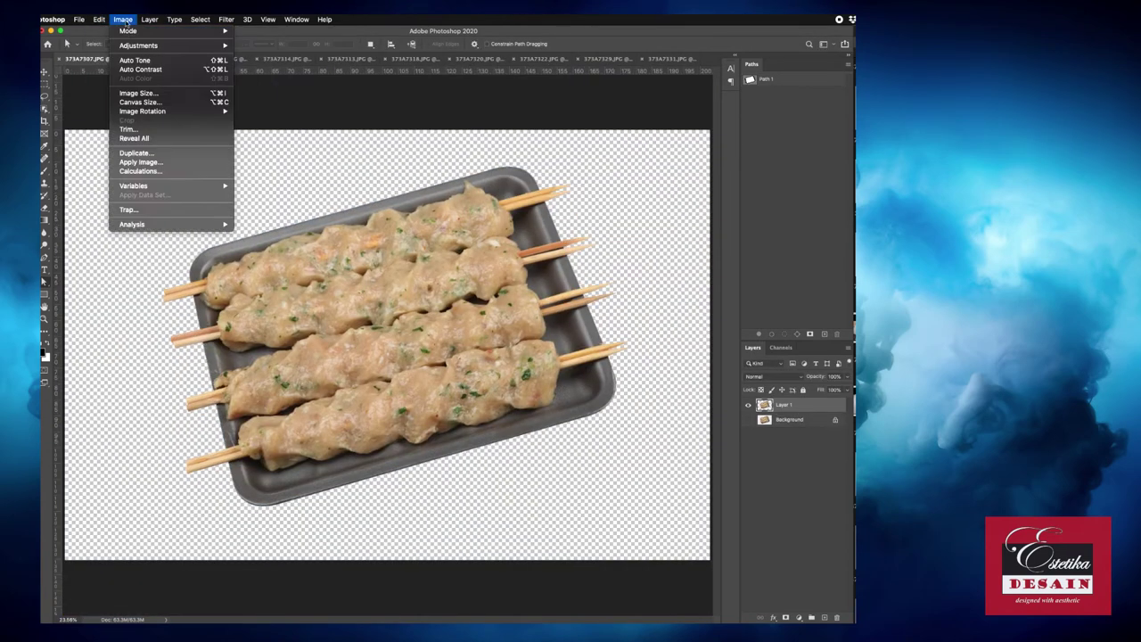
click(122, 19)
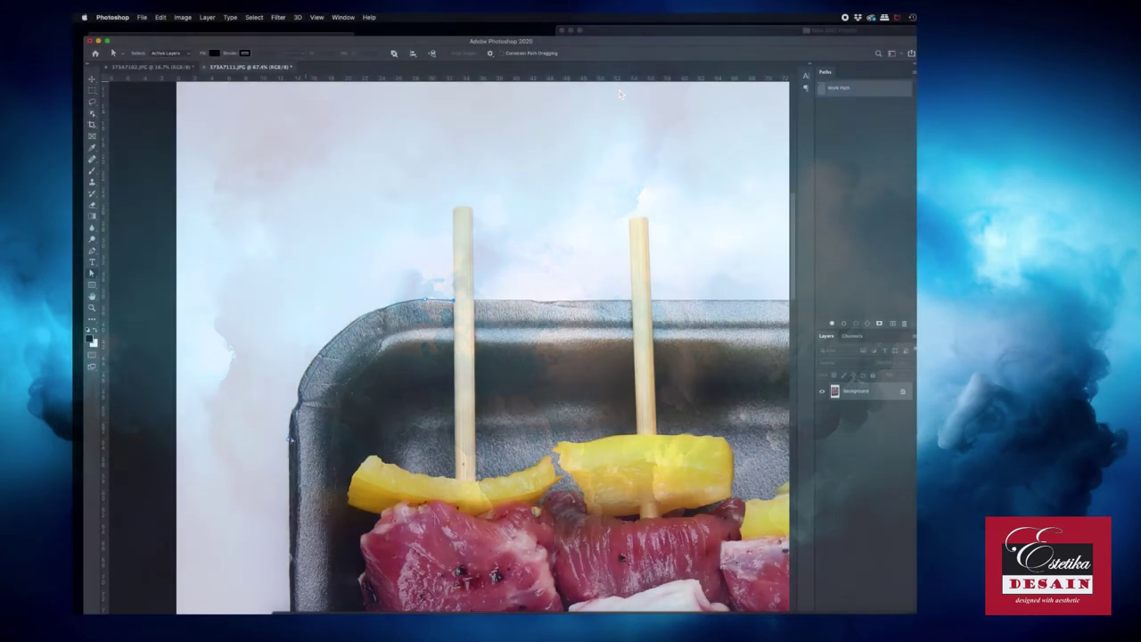
Trace a Pen tool path in 373A7111.JPG along the tray's upper edge and around the skewers' blunt ends
key(p)
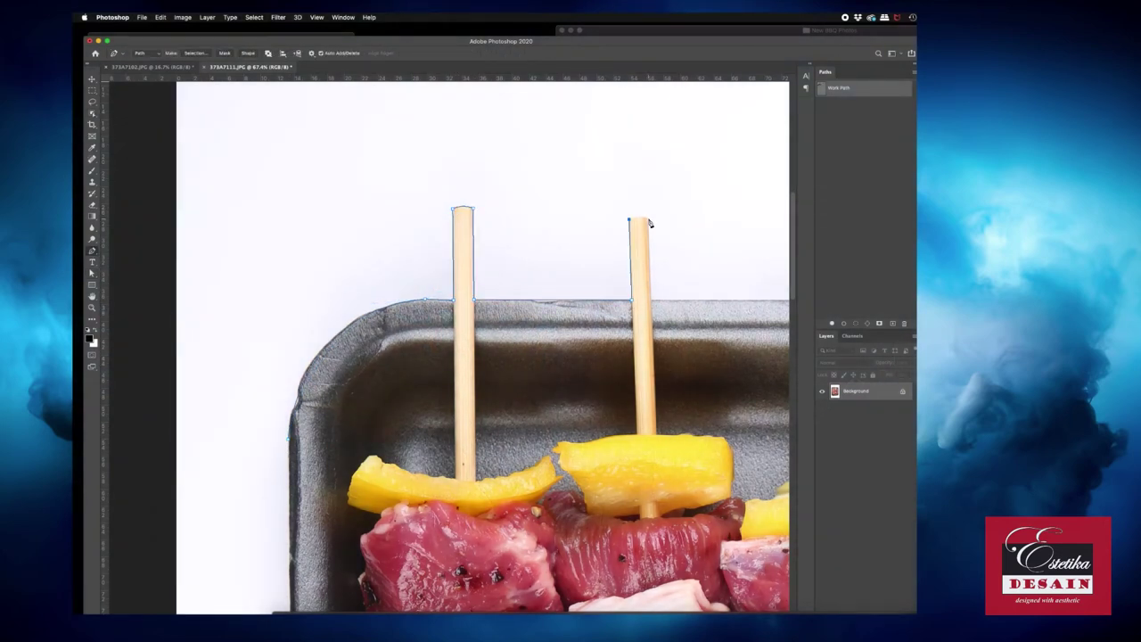
scroll(652, 305, right, 5)
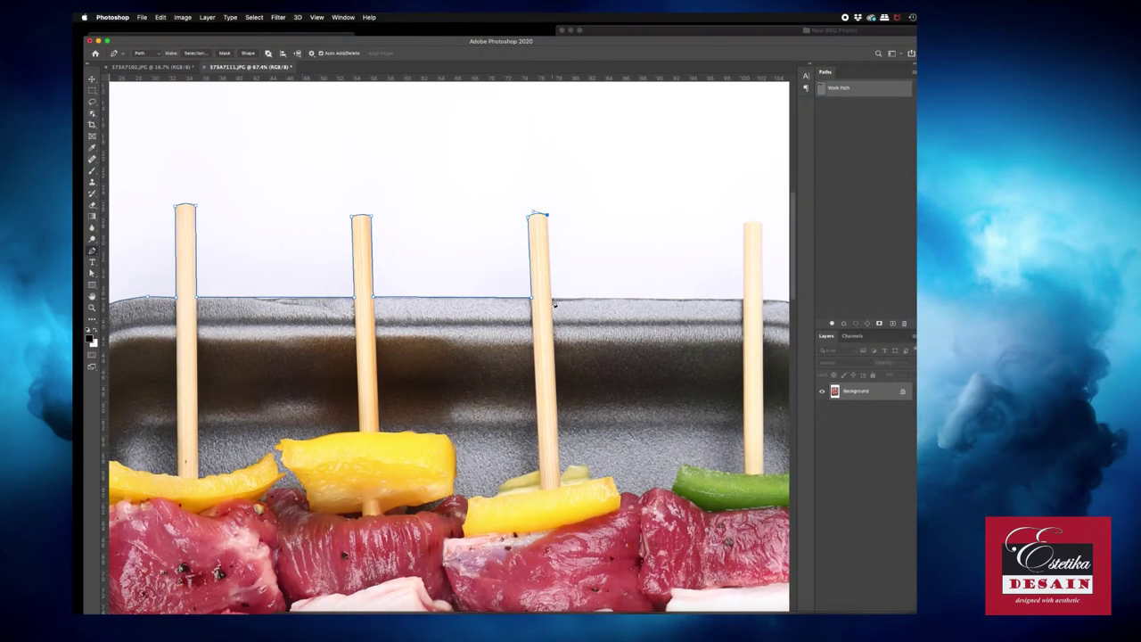
click(552, 299)
scroll(552, 299, right, 6)
click(379, 294)
click(381, 219)
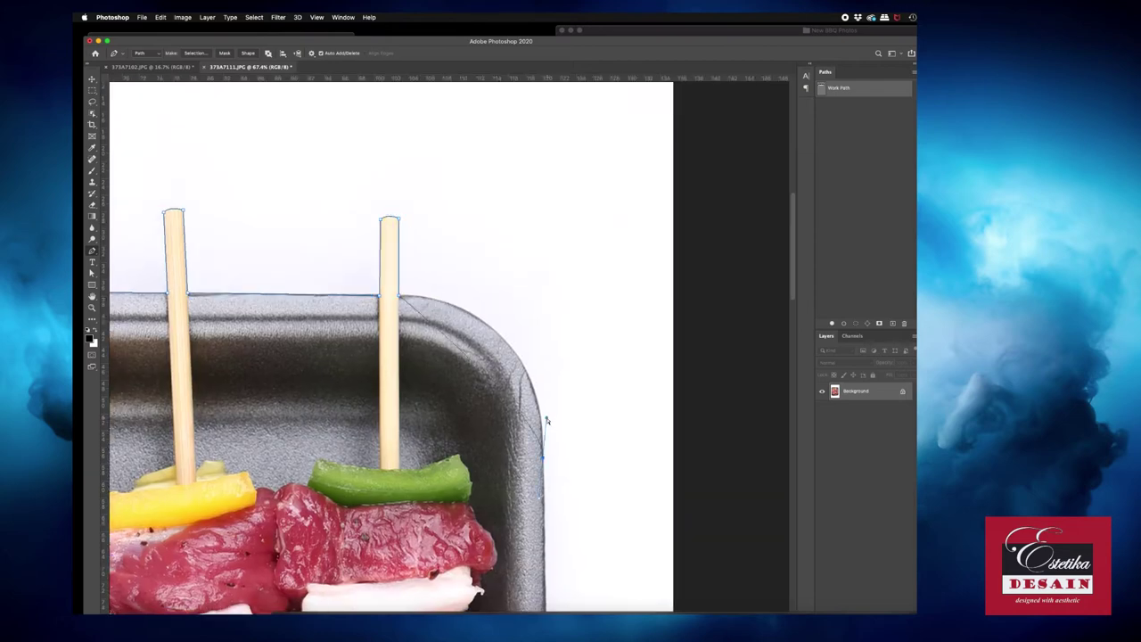
Continue the path down the tray's right side, around the lower-right corner and the rightmost skewers' pointed ends
scroll(546, 294, down, 5)
scroll(495, 514, down, 3)
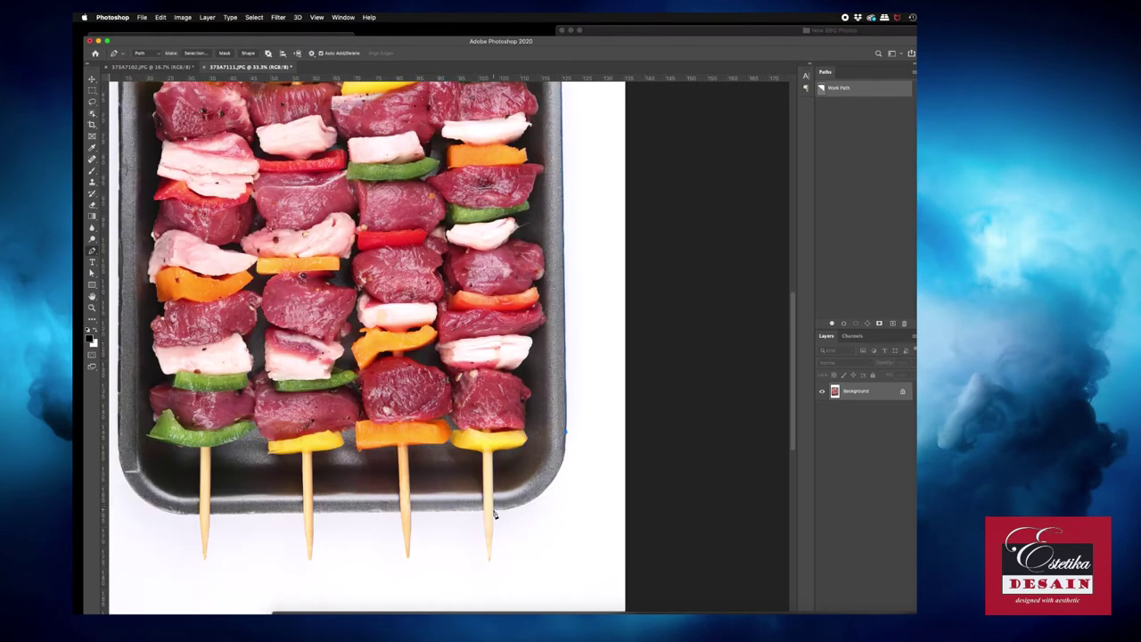
scroll(496, 514, up, 5)
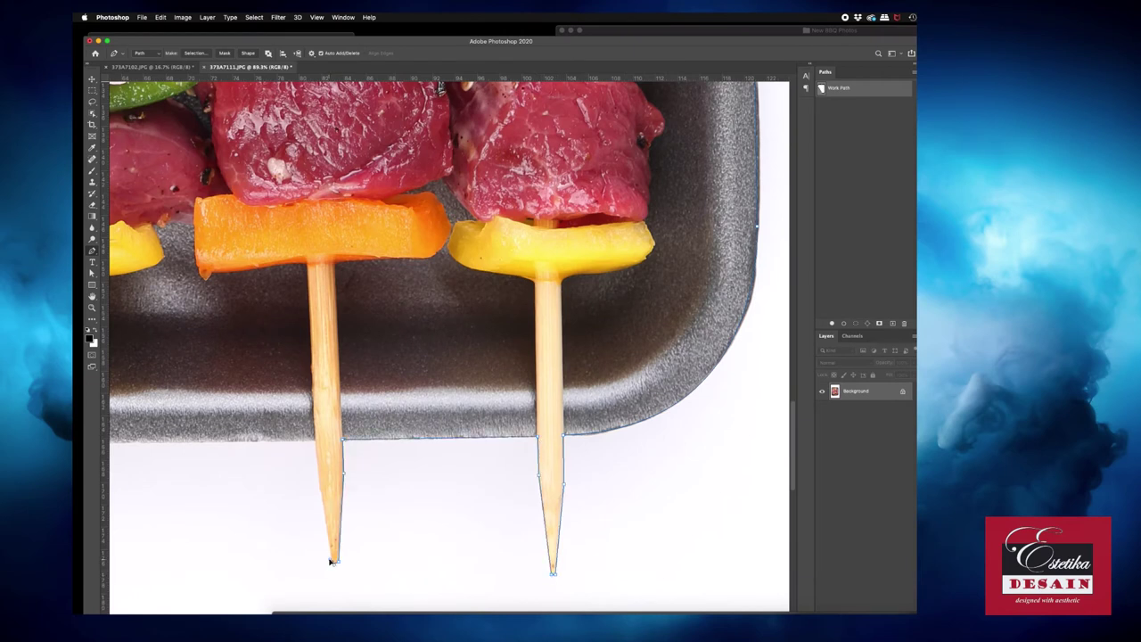
Trace the pointed ends of the two left skewers and close the path around the tray
scroll(316, 446, left, 6)
click(461, 360)
click(459, 411)
click(452, 488)
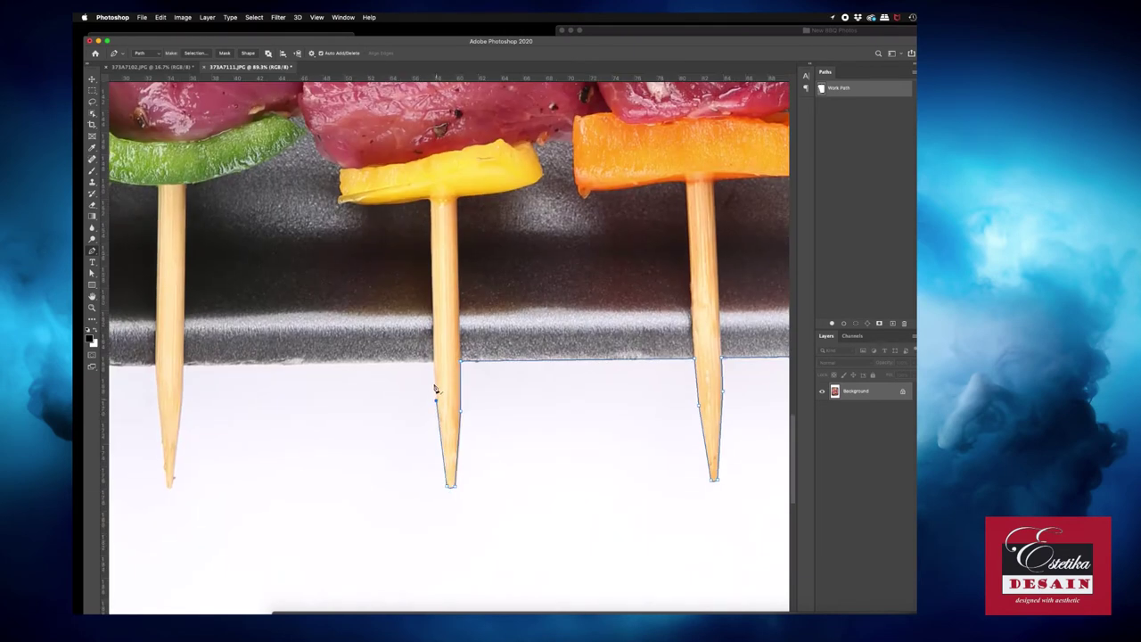
scroll(171, 491, left, 8)
click(332, 241)
scroll(332, 241, up, 1)
Load the path as a selection, copy the tray to a new layer and hide the background
key(super+0)
key(super+Return)
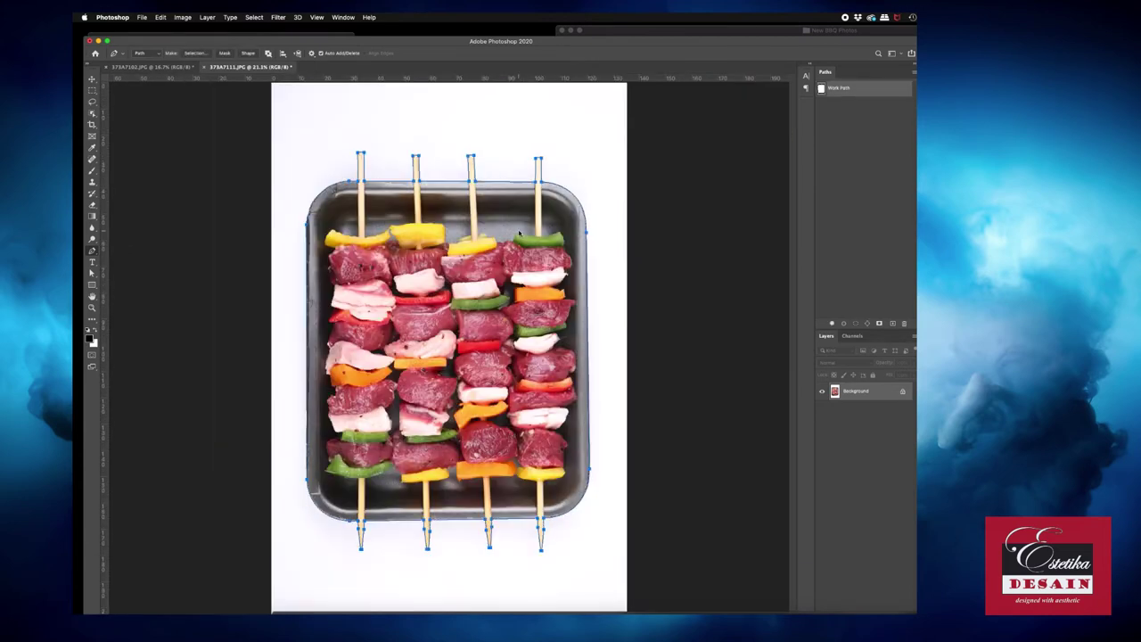
key(super+j)
click(821, 408)
Convert the image to CMYK color mode and apply a Curves adjustment to the cut-out tray
click(182, 17)
mouse_move(203, 31)
click(319, 66)
key(Return)
click(182, 17)
click(308, 53)
key(Return)
Resize 373A7111 with Image Size and save the document with Save As
click(183, 17)
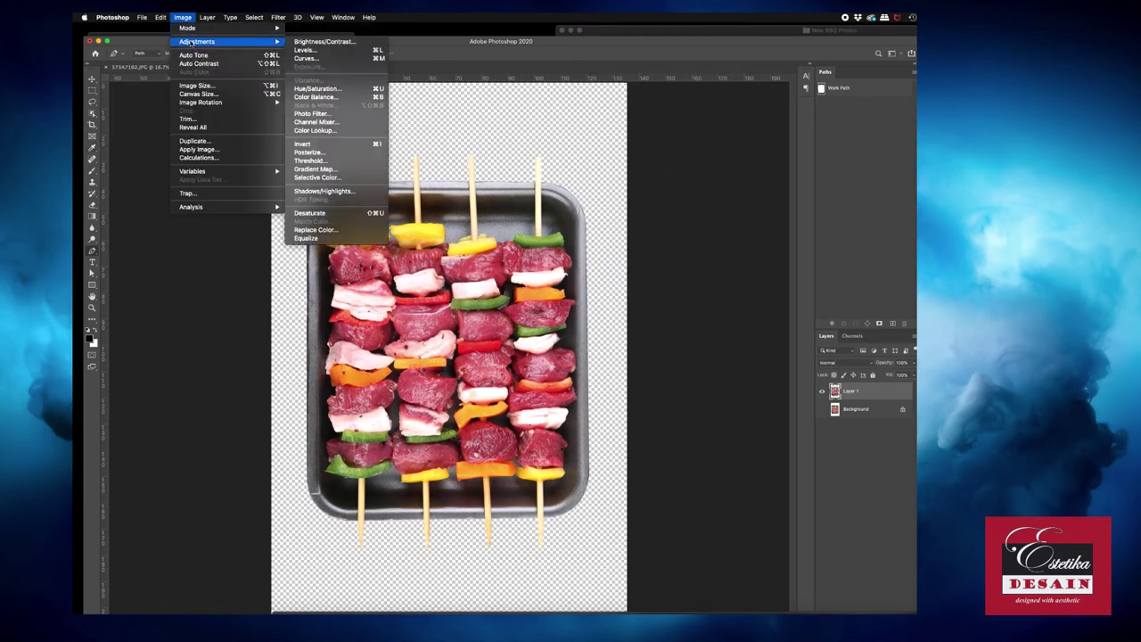
click(200, 86)
key(Return)
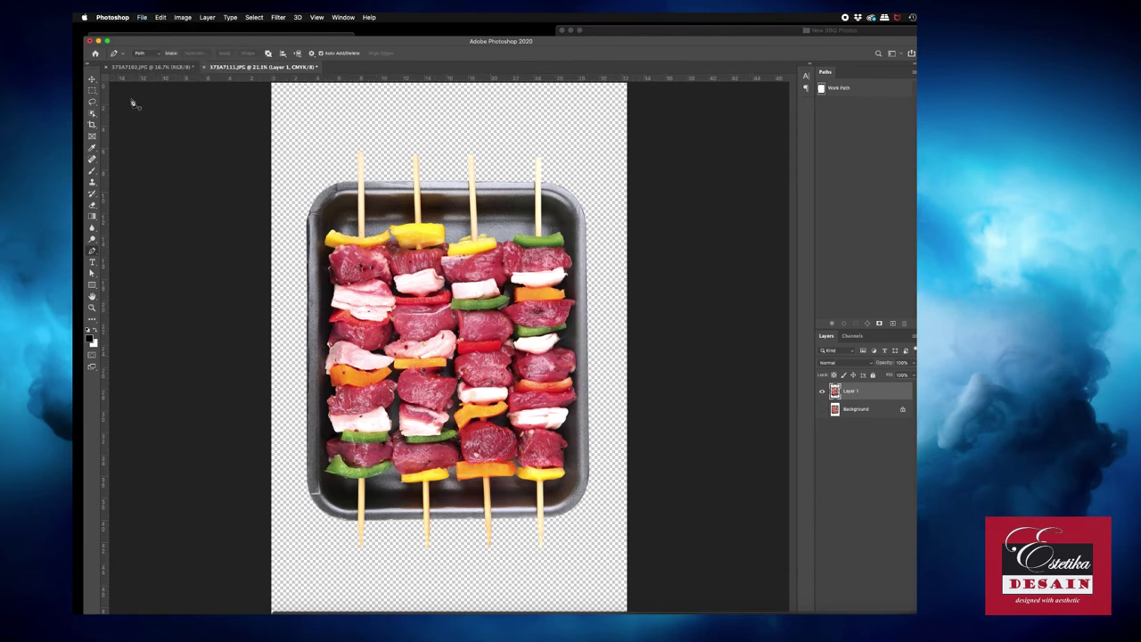
key(super+shift+s)
key(Return)
key(Return)
Float the finished 373A7111 document in its own window and copy its path into 373A7102.JPG
drag(335, 72, 856, 218)
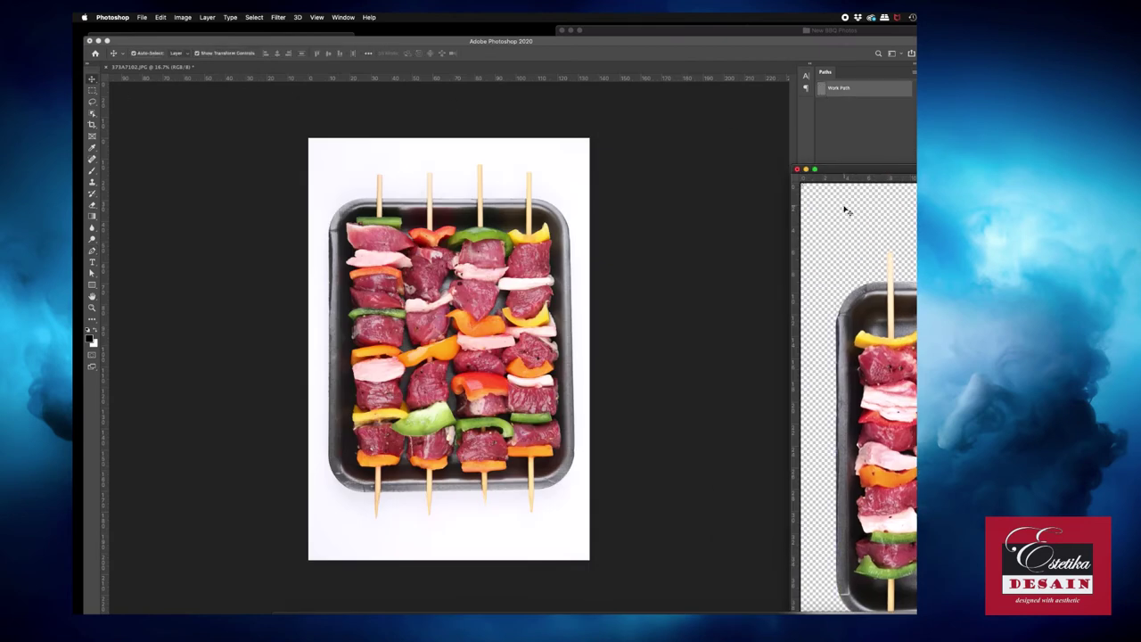
drag(824, 94, 341, 186)
key(super+0)
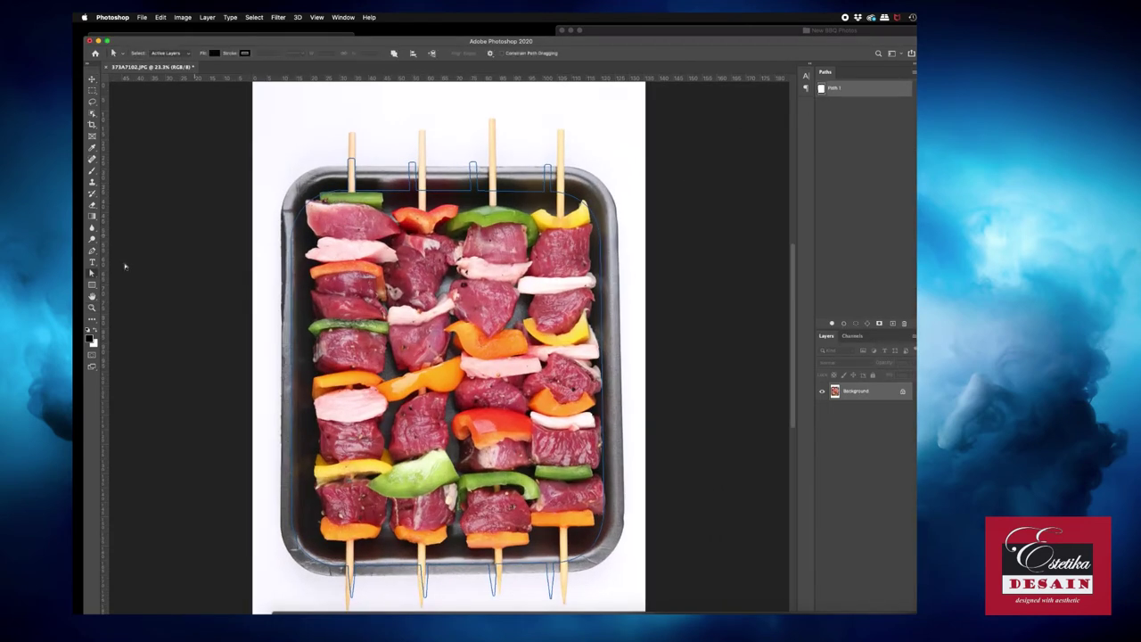
Free-transform the copied path so that it matches the size and position of the tray in 373A7102.JPG
right_click(430, 182)
click(473, 259)
drag(620, 597, 621, 612)
key(Return)
Fit the path around the blunt ends of the first two skewers and move its outline onto the third
scroll(355, 193, up, 5)
key(a)
drag(355, 192, 415, 121)
drag(397, 178, 409, 178)
drag(526, 214, 579, 125)
drag(541, 179, 563, 200)
drag(689, 169, 719, 169)
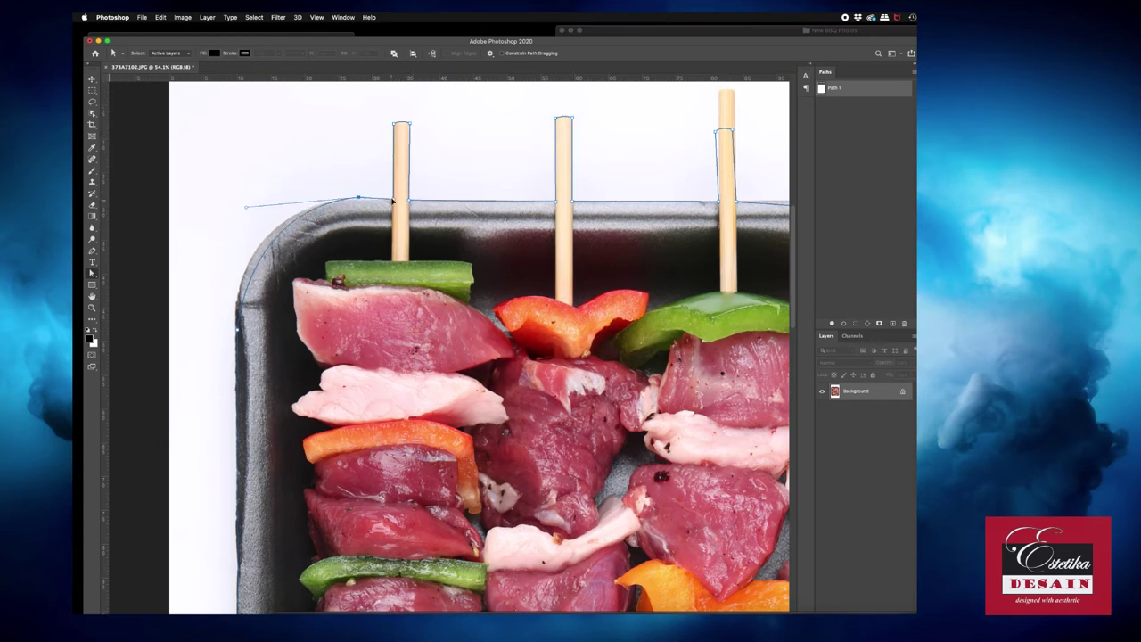
Fit the path around the blunt ends of the third and fourth skewers and the adjoining tray edge
scroll(423, 209, right, 5)
scroll(423, 210, up, 1)
drag(431, 161, 432, 161)
drag(578, 279, 577, 269)
drag(590, 211, 591, 185)
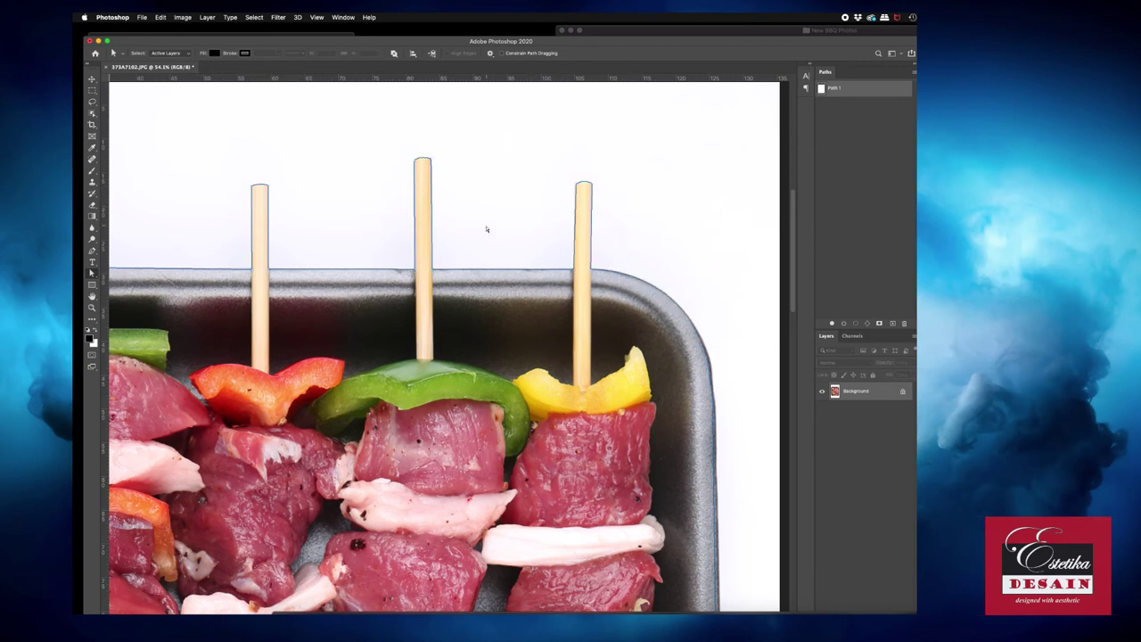
Fit the path around the pointed ends of all four skewers along the tray's lower edge
key(super+0)
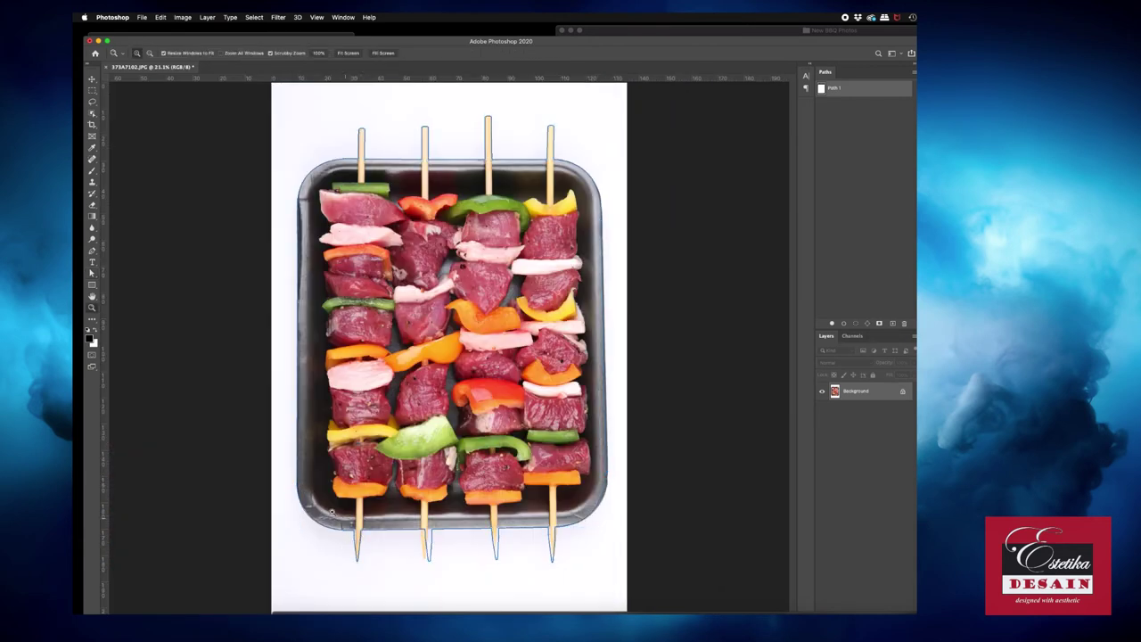
scroll(365, 560, up, 3)
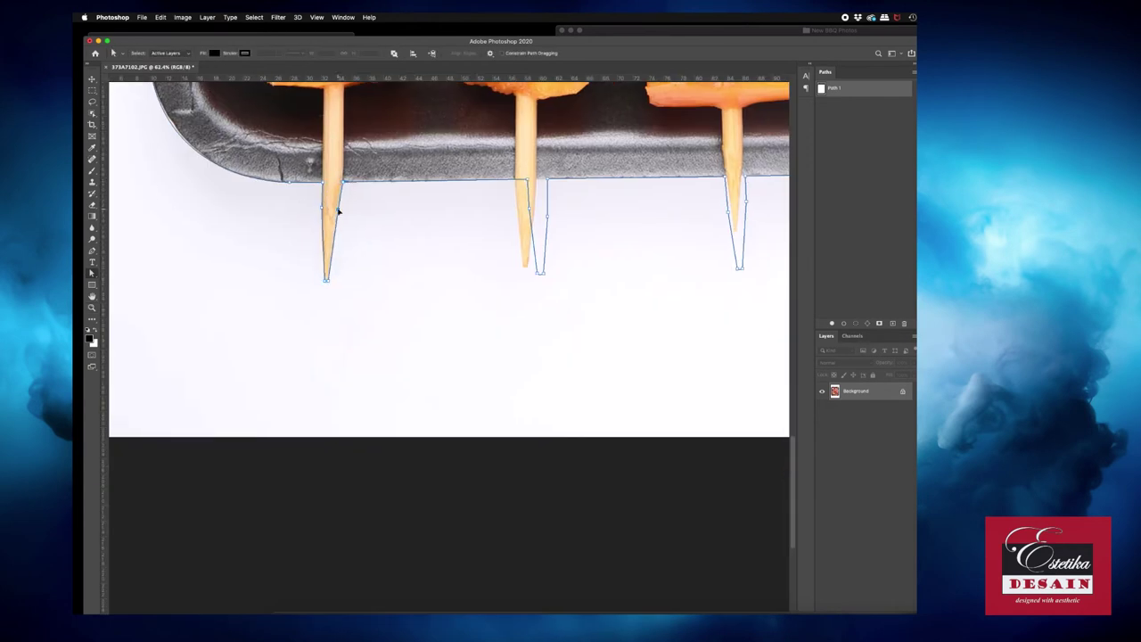
scroll(339, 210, left, 2)
drag(564, 181, 558, 181)
scroll(666, 259, right, 10)
drag(391, 284, 396, 253)
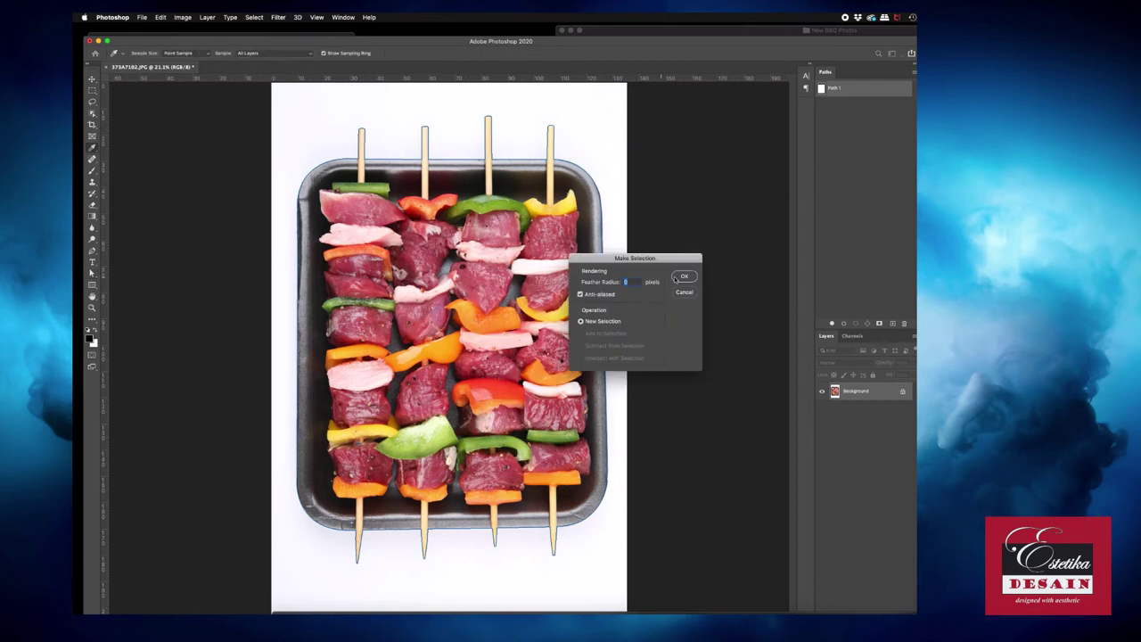
Make a new anti-aliased selection from the path, isolate the tray on its own layer and convert the image to CMYK
key(Return)
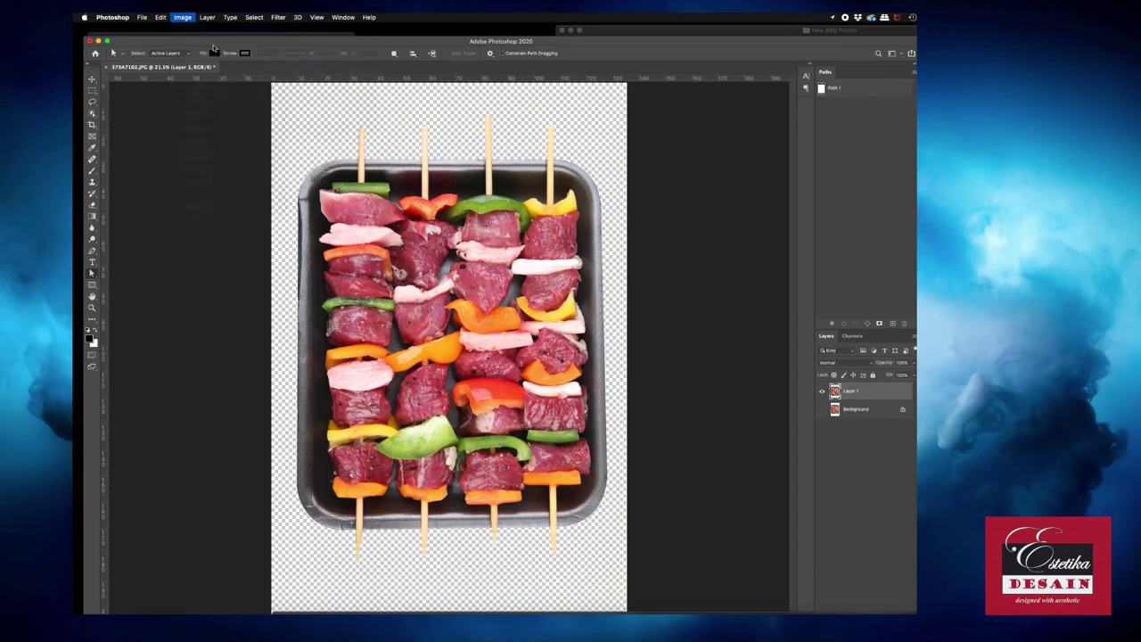
click(312, 85)
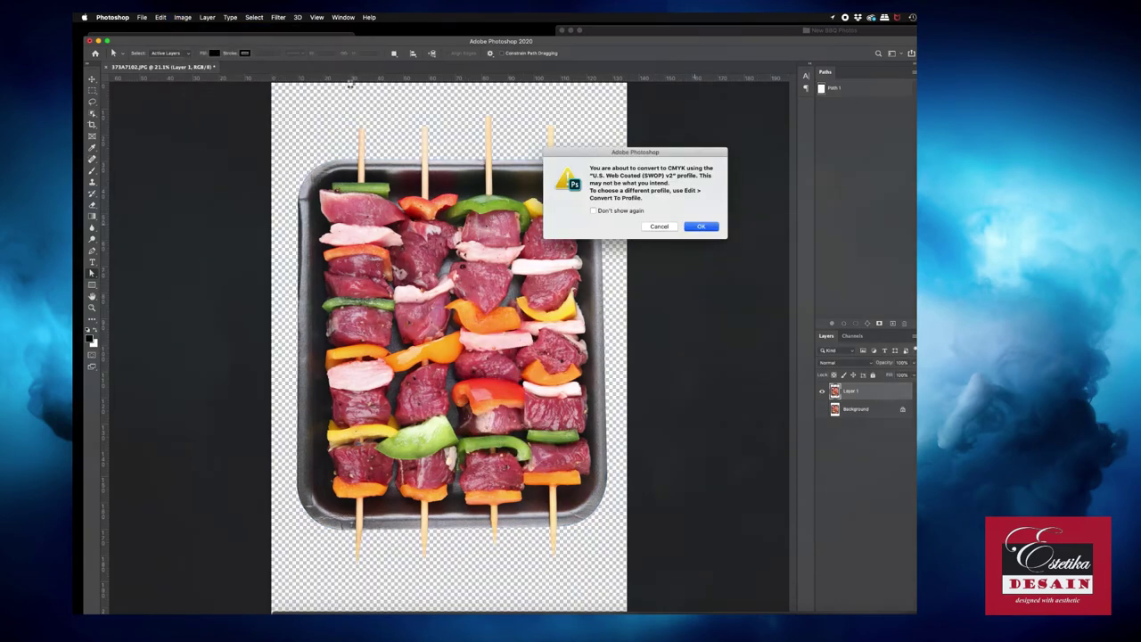
click(701, 223)
Resize the image with Image Size and open the Curves adjustment for the cut-out tray layer
click(182, 17)
click(193, 83)
key(Return)
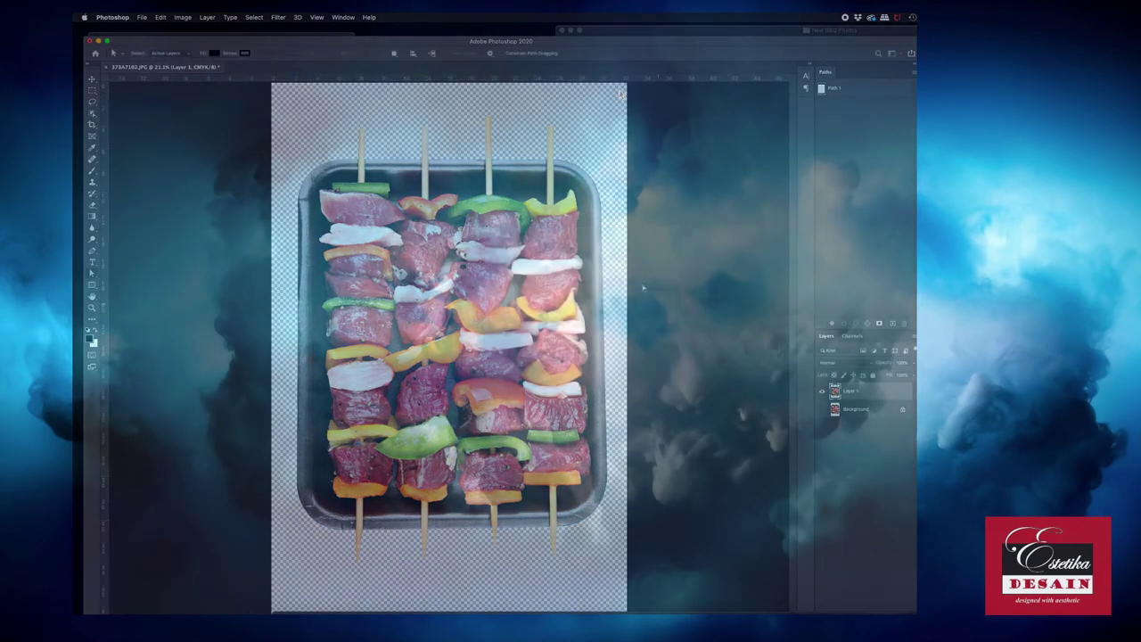
click(183, 17)
mouse_move(210, 43)
click(312, 59)
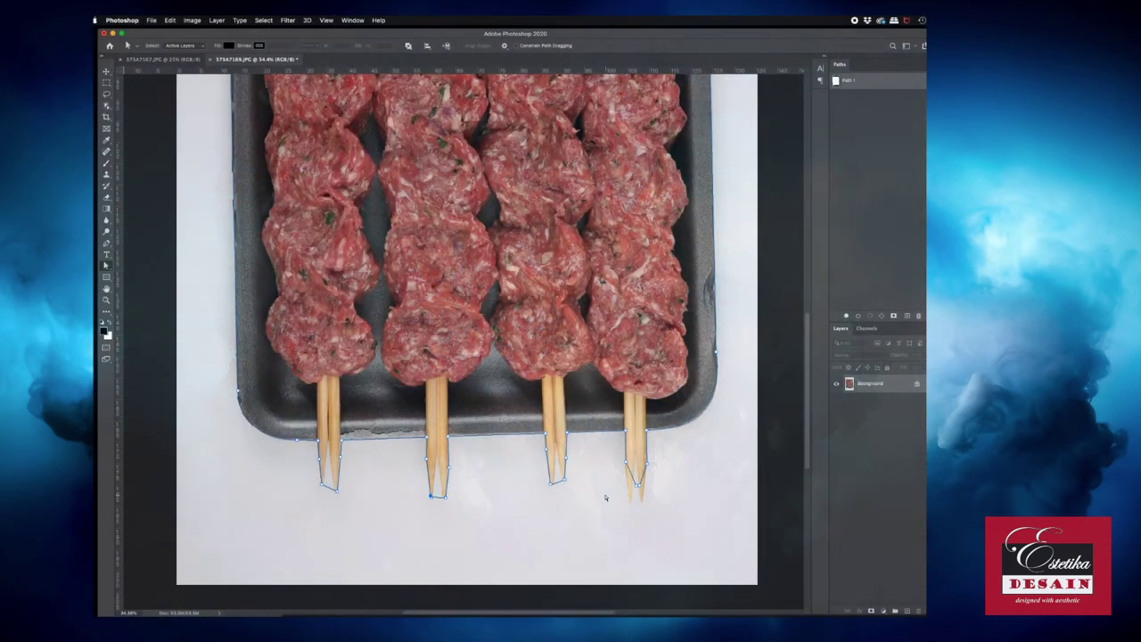
Fit the path in 373A7169.JPG around the rightmost skewer pair's pointed tips and the gap between them
scroll(535, 492, up, 5)
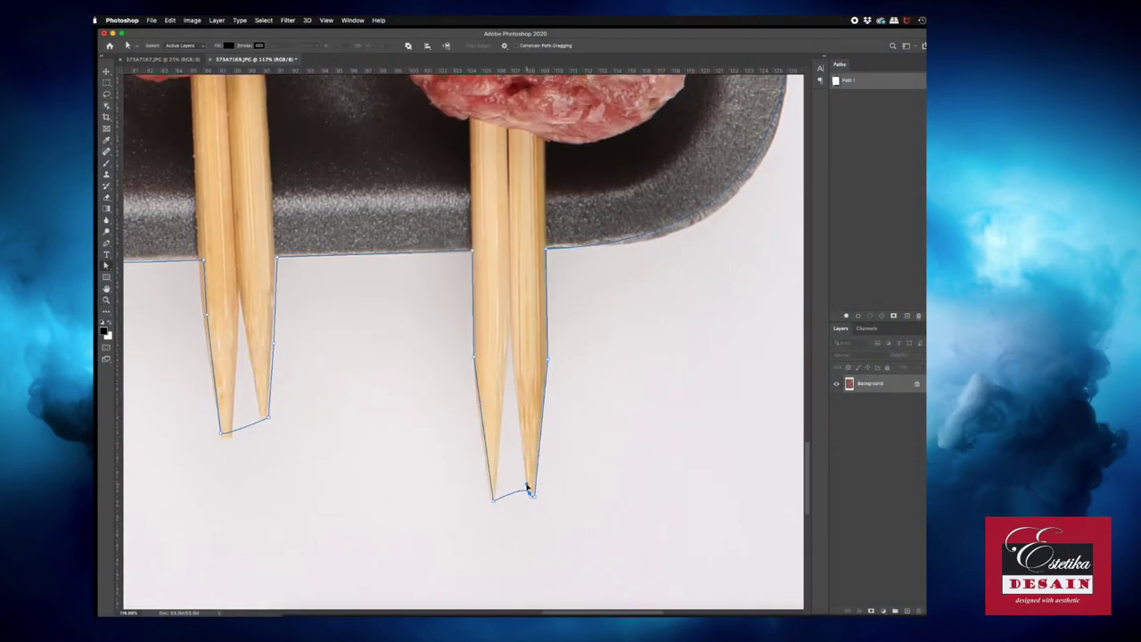
right_click(503, 492)
click(526, 491)
drag(504, 494, 513, 349)
Fit the path around the pointed tips and gaps of the remaining three skewer pairs
scroll(295, 437, left, 5)
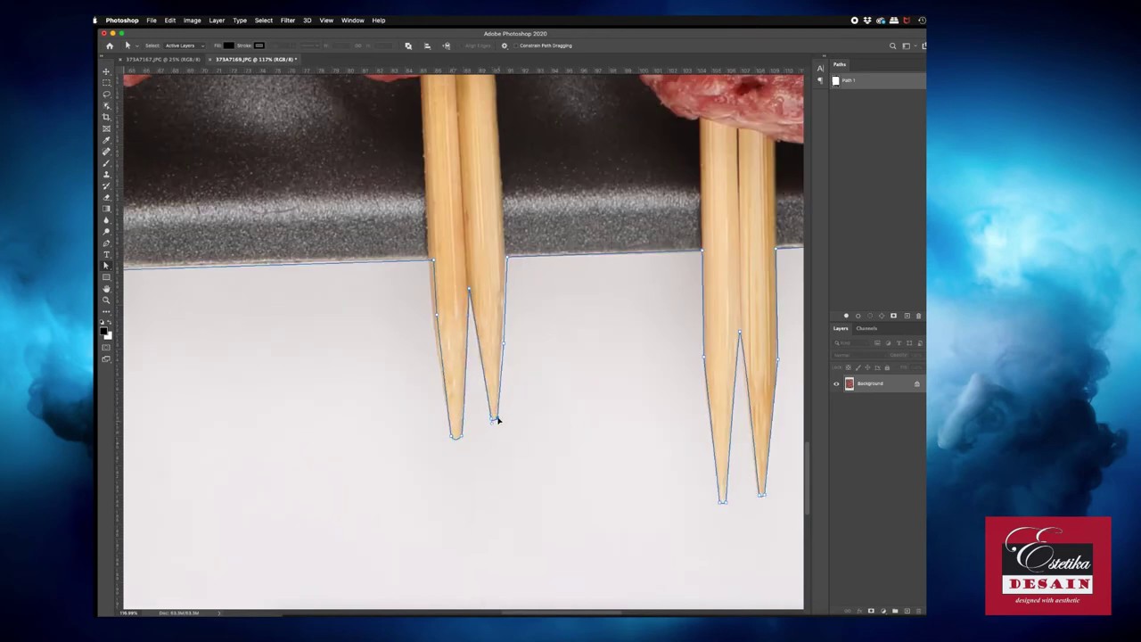
scroll(279, 339, left, 5)
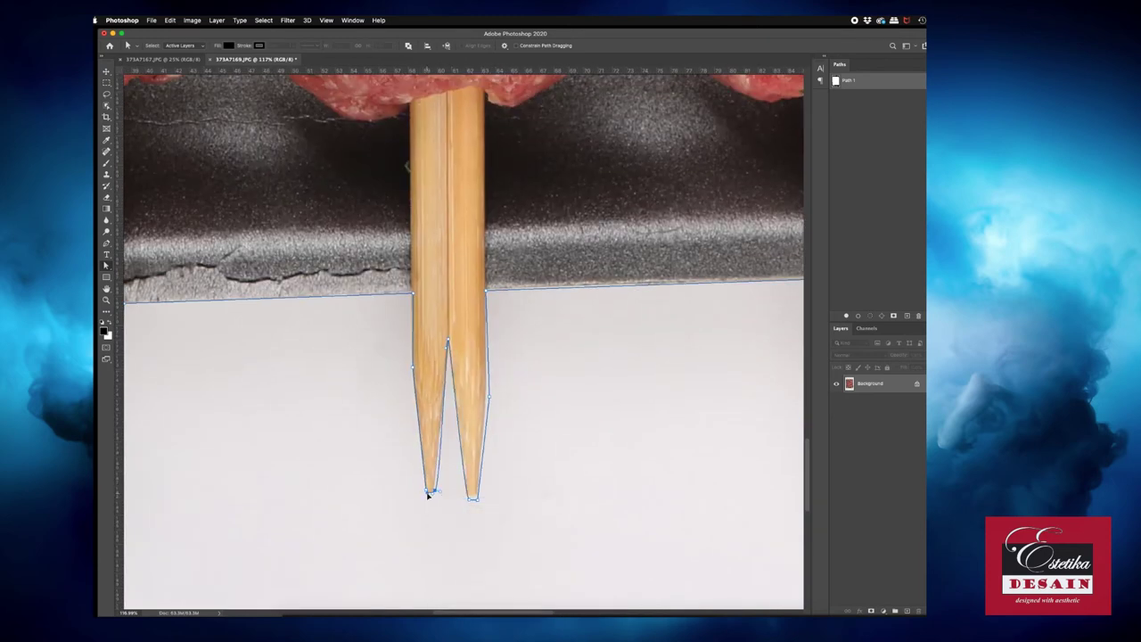
scroll(430, 500, up, 5)
scroll(298, 406, down, 3)
scroll(416, 547, down, 2)
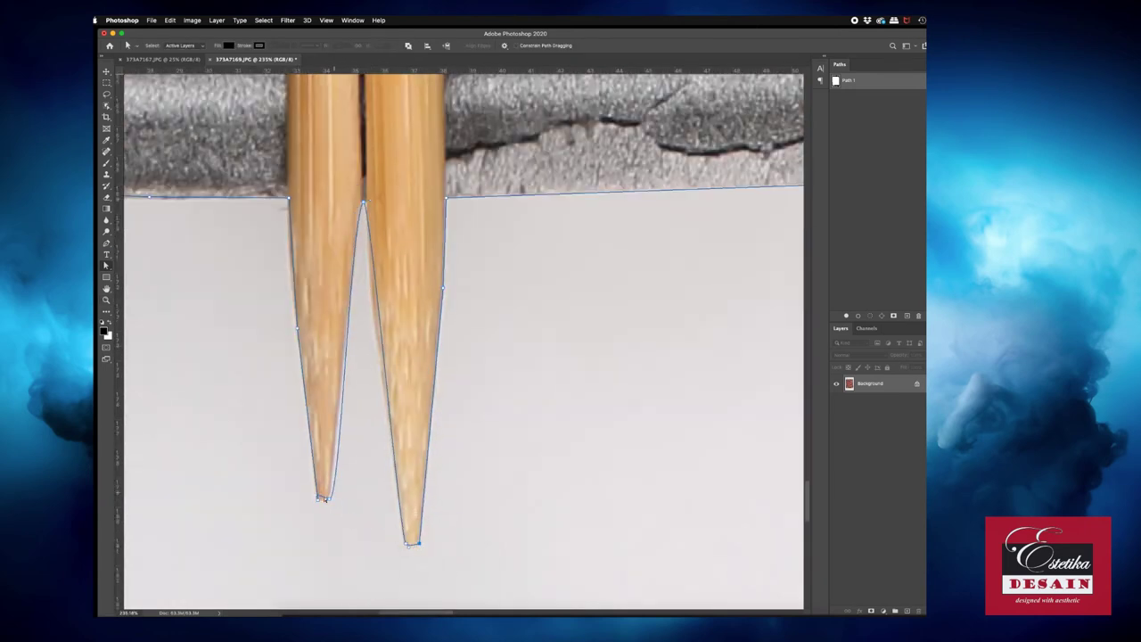
Fit the path around the blunt ends of the first three skewer pairs from the left
key(ctrl+0)
scroll(366, 205, up, 5)
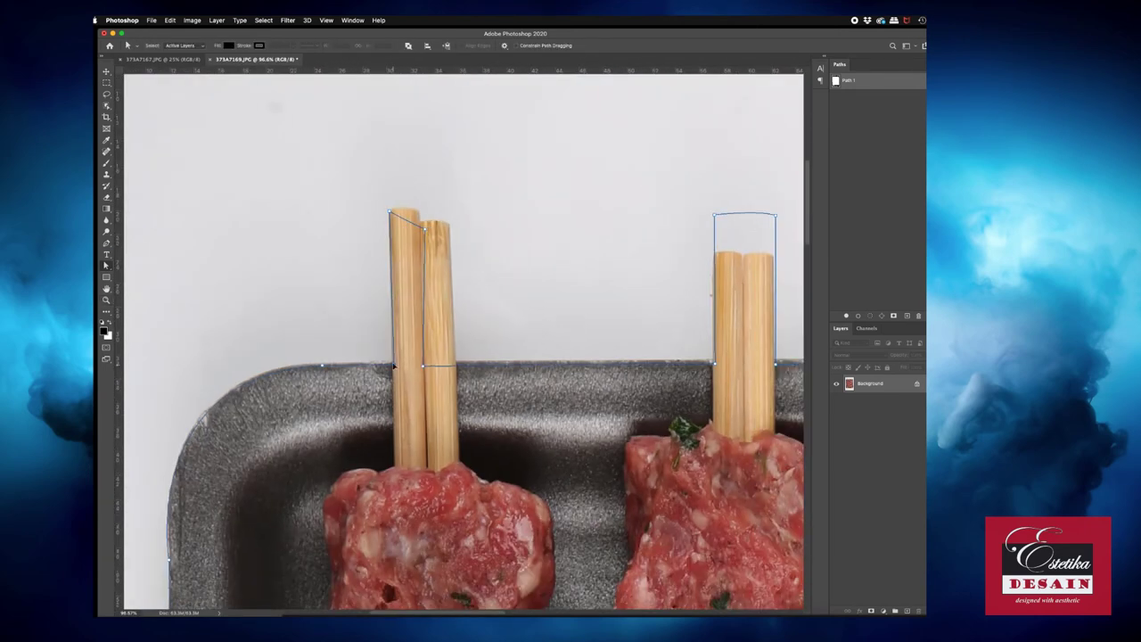
scroll(694, 381, right, 5)
drag(592, 189, 595, 152)
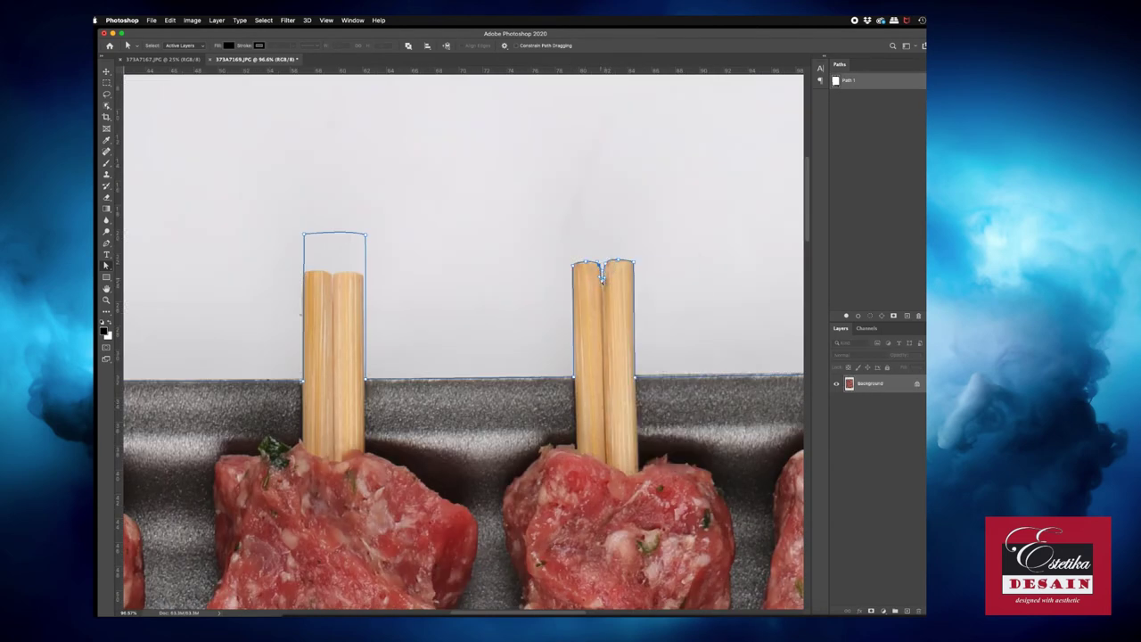
scroll(604, 277, up, 5)
scroll(615, 282, right, 4)
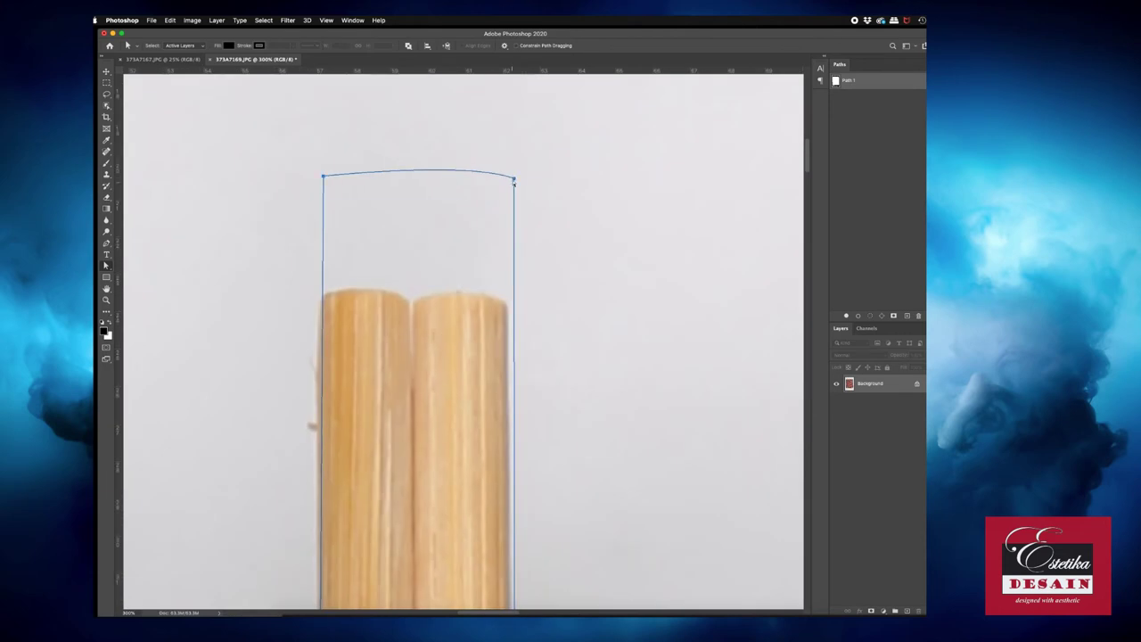
scroll(488, 299, down, 5)
Fit the path to the tray's upper-right corner and around the blunt ends of the rightmost skewer pair
scroll(580, 318, up, 5)
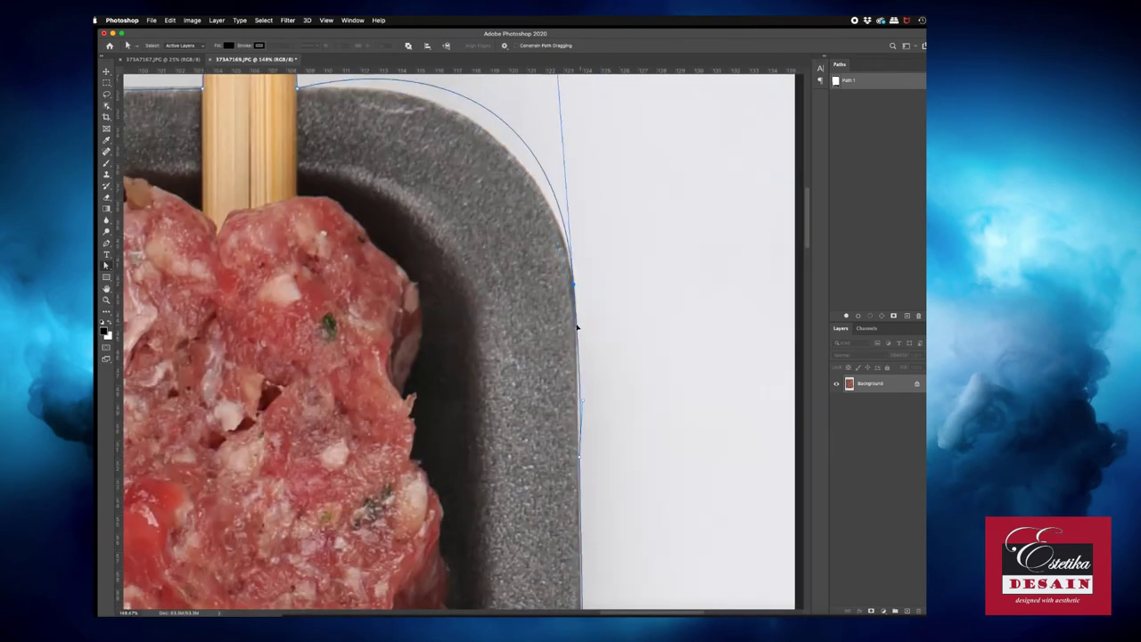
scroll(594, 165, down, 3)
scroll(363, 290, up, 2)
drag(405, 274, 407, 283)
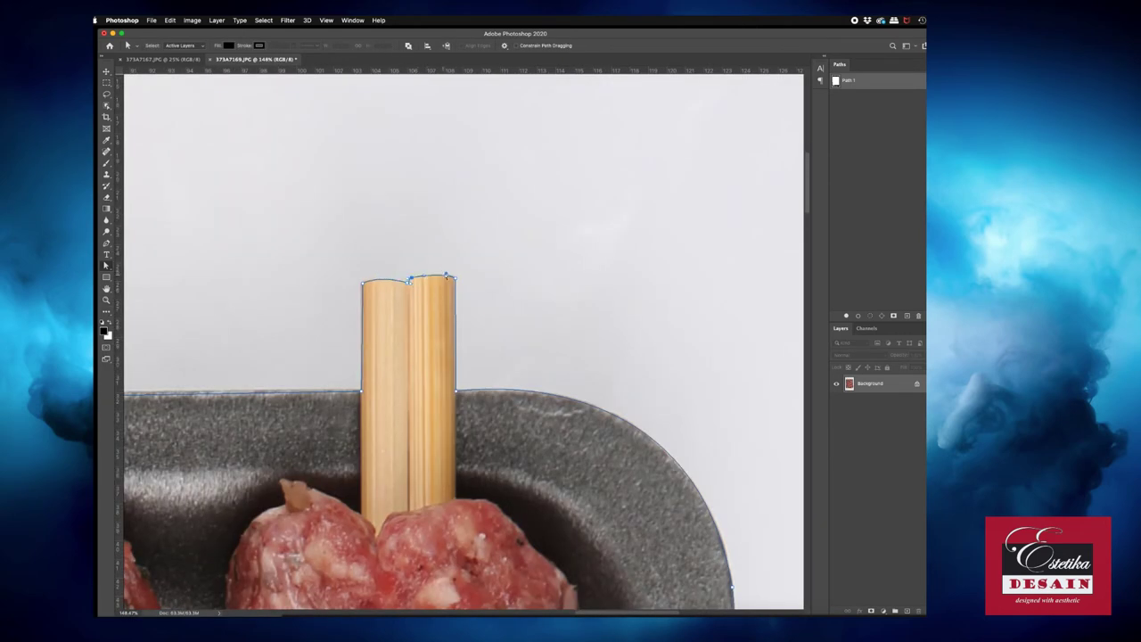
scroll(411, 280, up, 4)
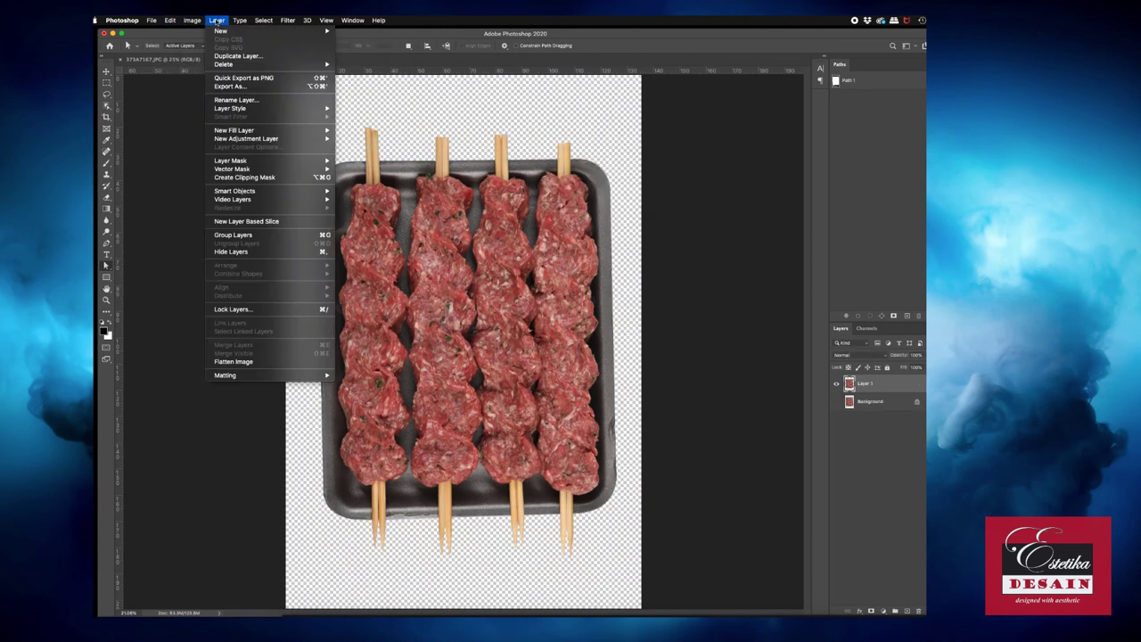
Convert the cut-out tray image in 373A7169.JPG to CMYK color mode
click(191, 19)
click(339, 70)
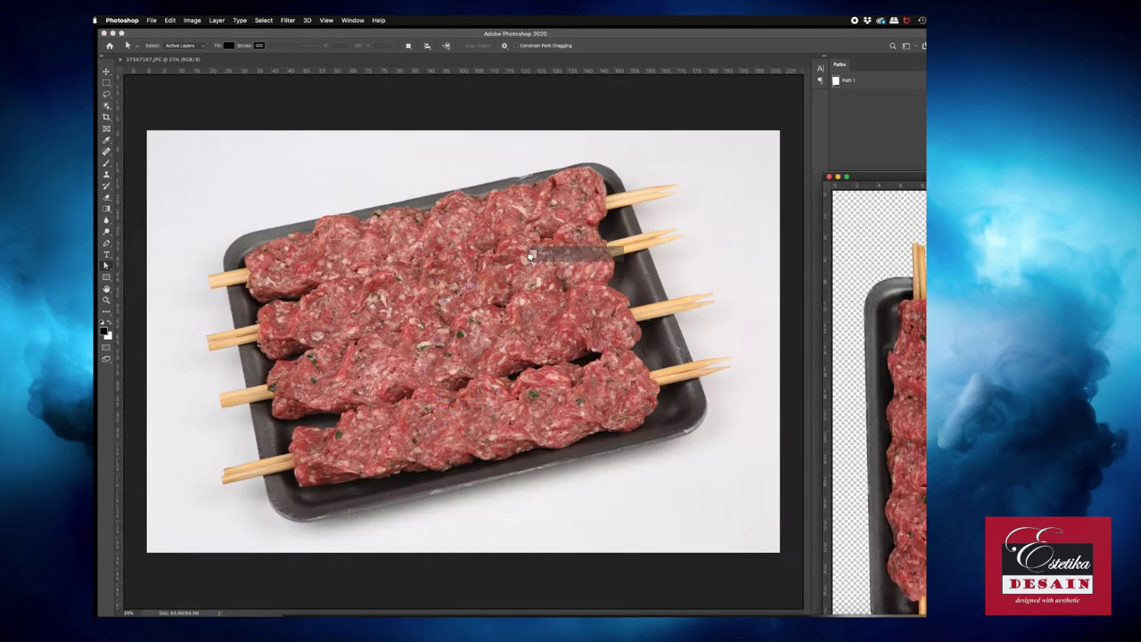
Scale and rotate the path to match the tilted tray in 373A7167.JPG, and fit it around the blunt skewer ends
drag(323, 203, 727, 400)
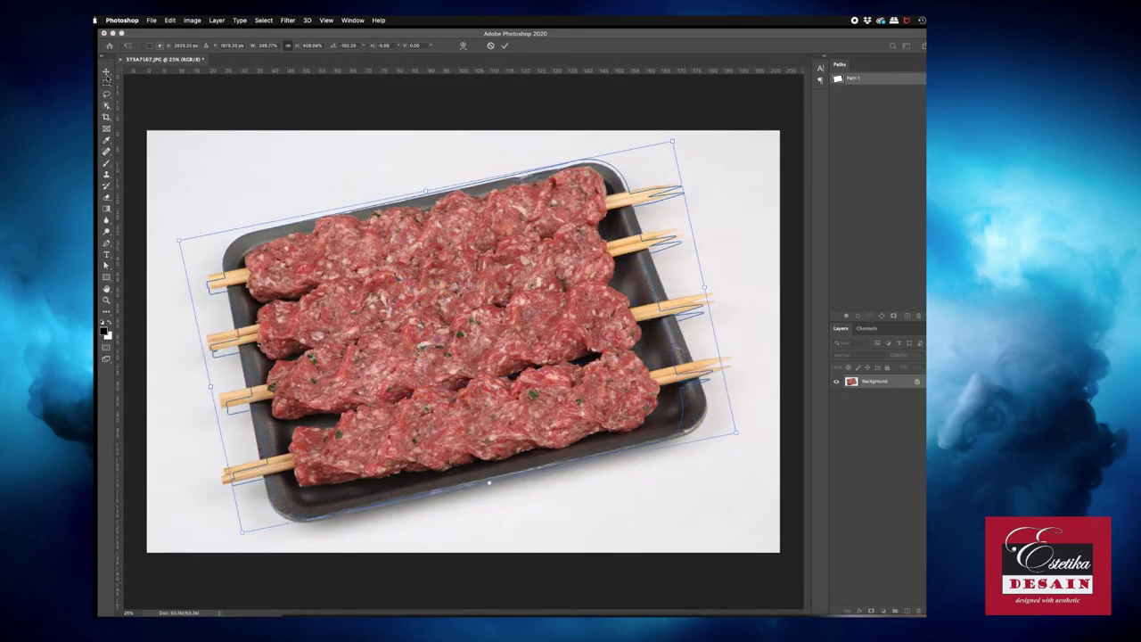
key(Return)
scroll(143, 275, up, 3)
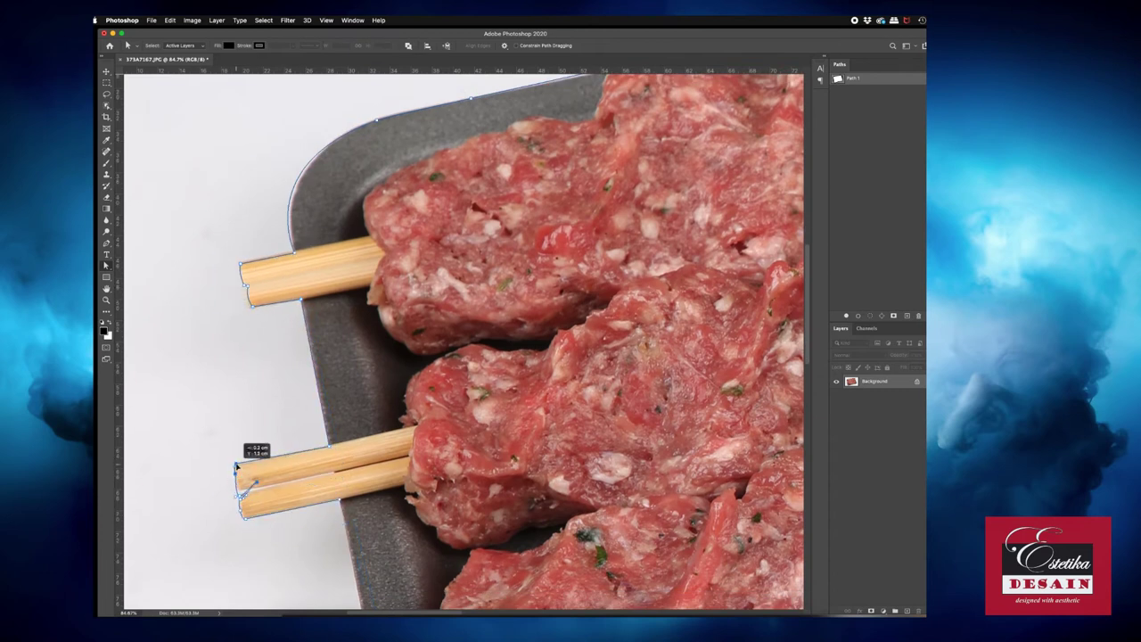
scroll(201, 476, up, 3)
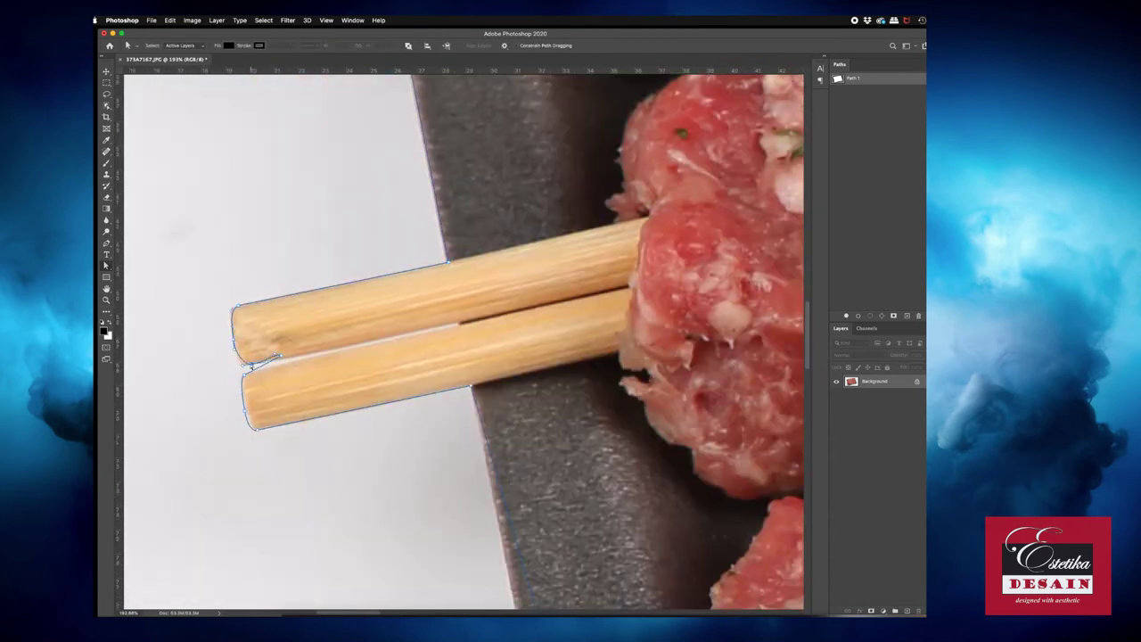
scroll(245, 394, down, 2)
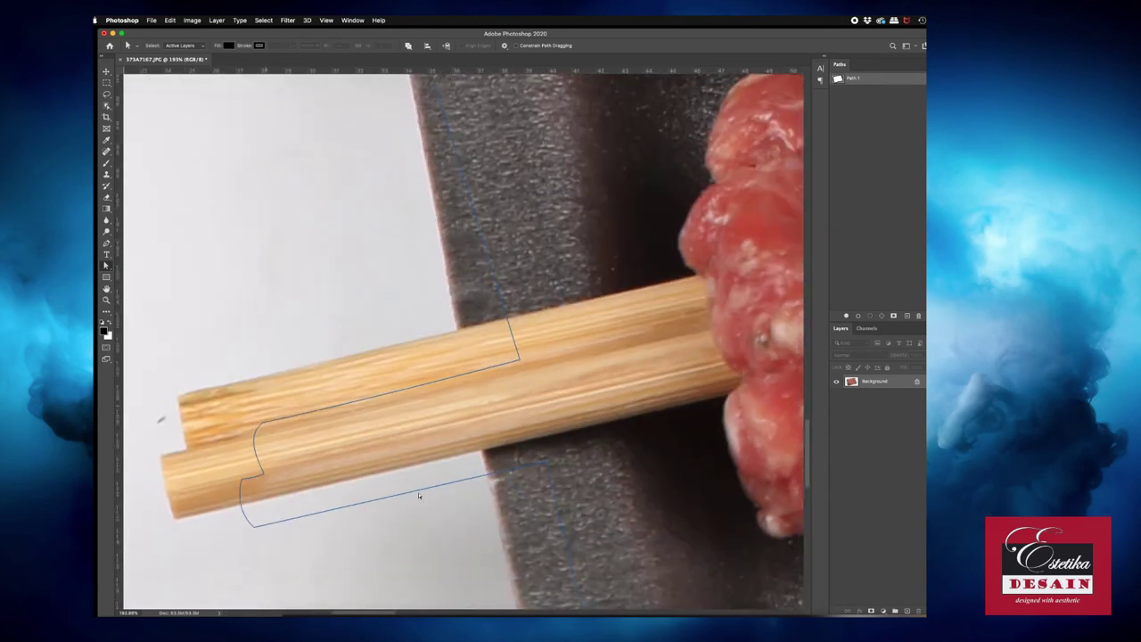
click(194, 501)
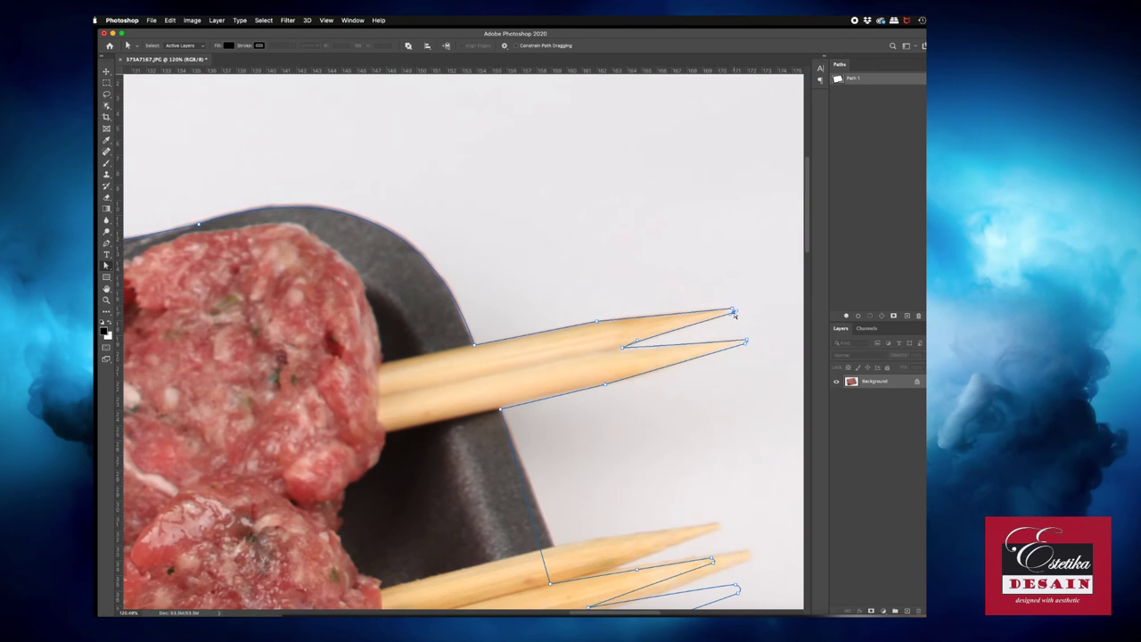
Fit the path around the paired pointed skewer tips, their gaps and the adjoining tray edge
scroll(680, 319, down, 5)
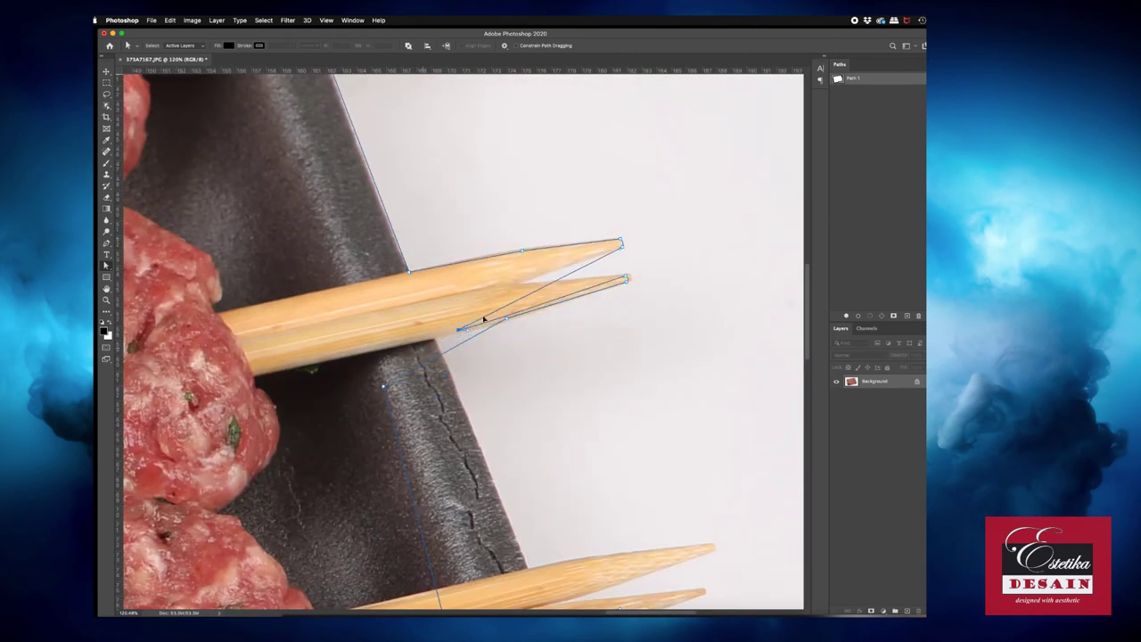
scroll(710, 272, down, 5)
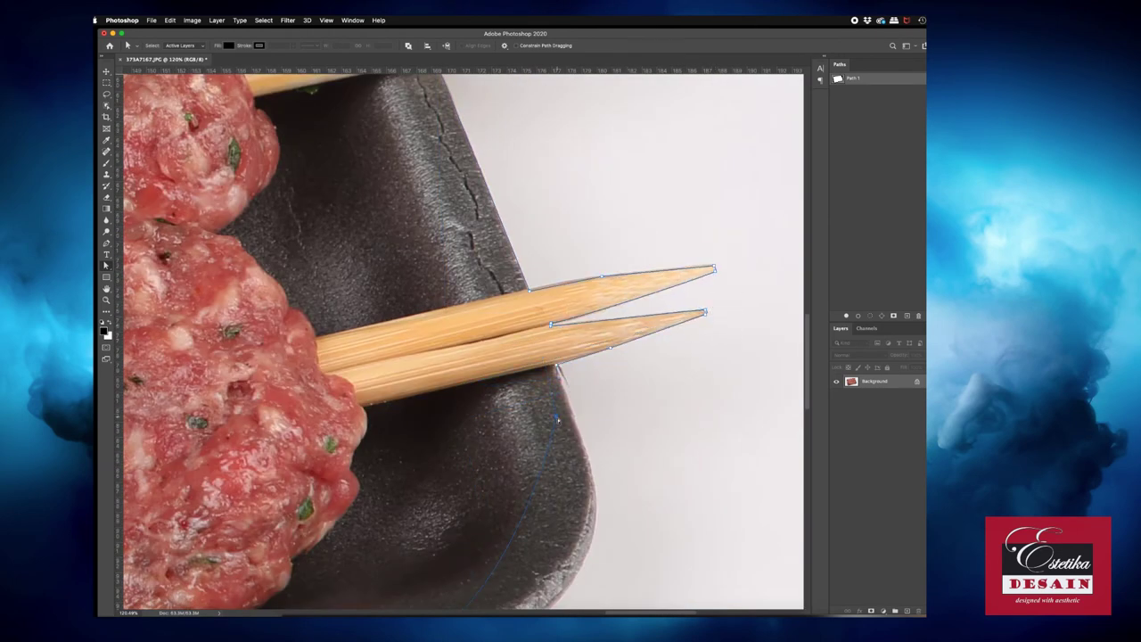
scroll(683, 387, down, 4)
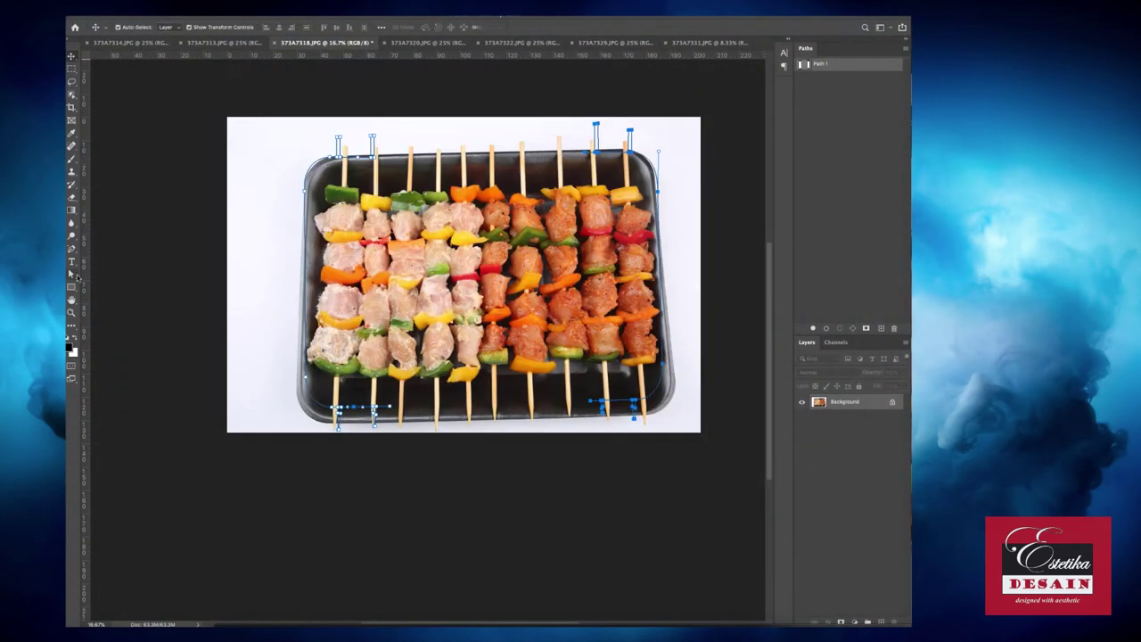
Fit the path around the blunt skewer ends along the tray's upper edge in 373A7318.JPG
click(72, 273)
click(328, 145)
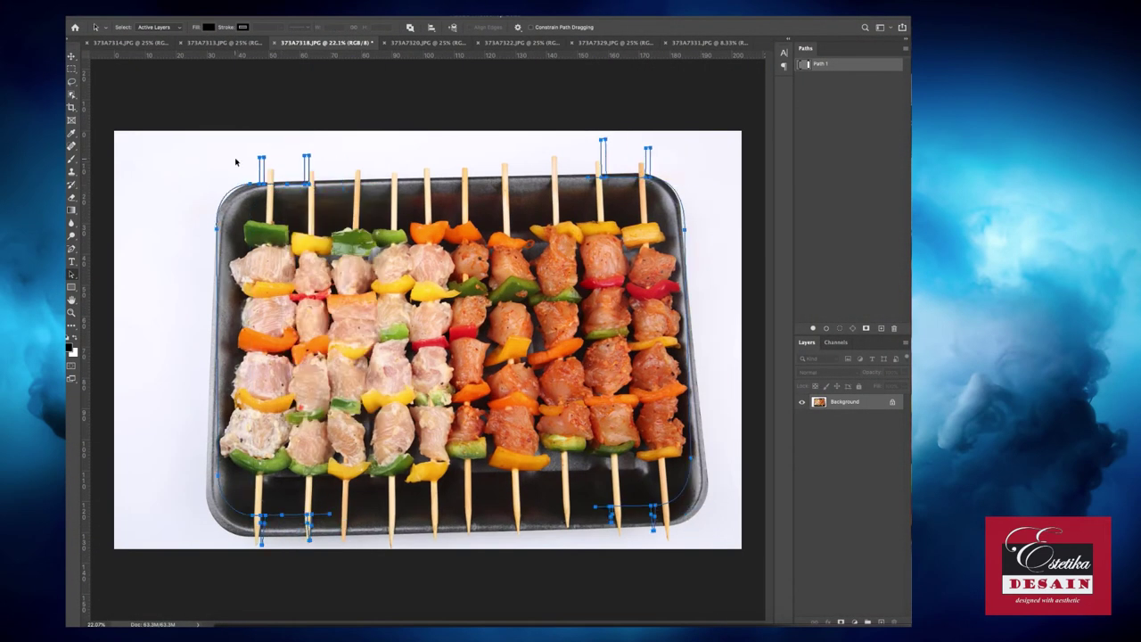
right_click(355, 304)
click(359, 306)
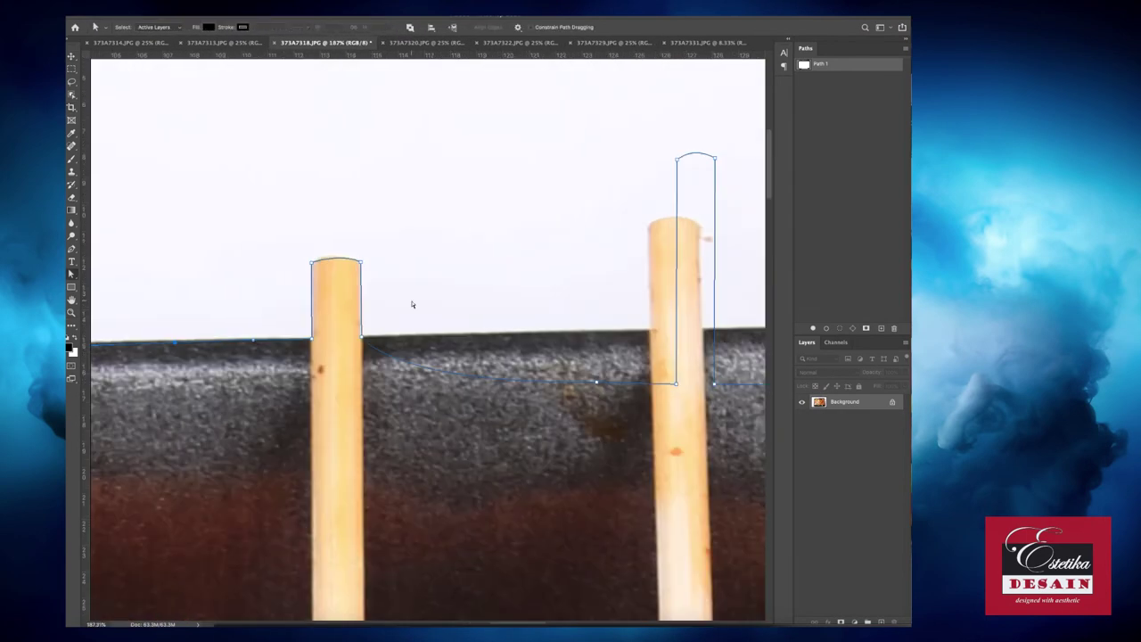
drag(712, 165, 688, 194)
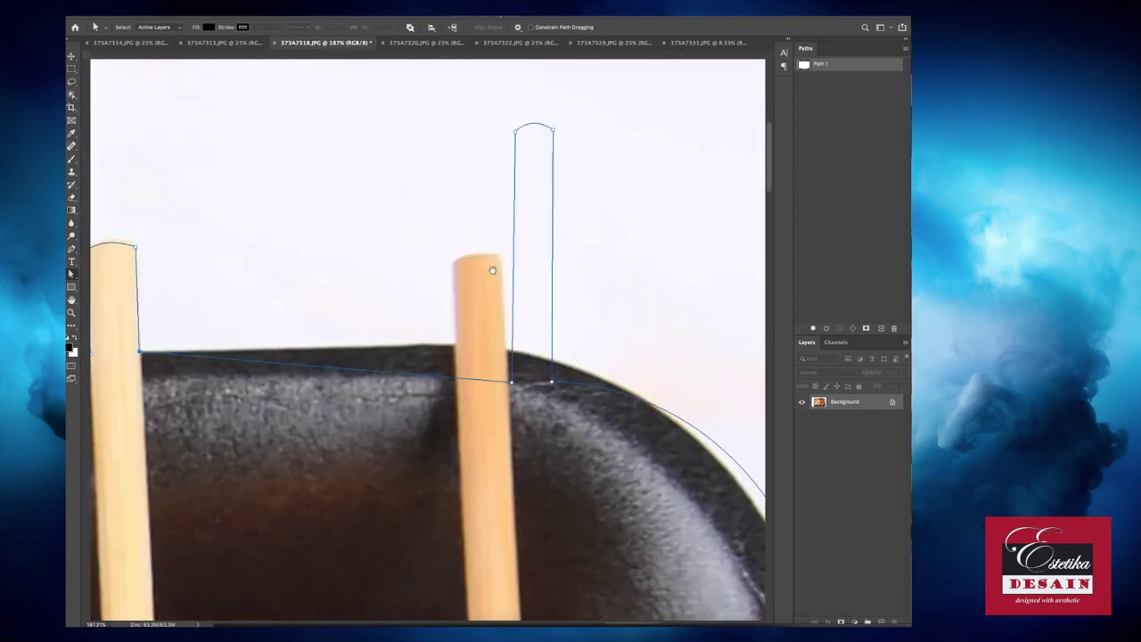
drag(436, 76, 567, 122)
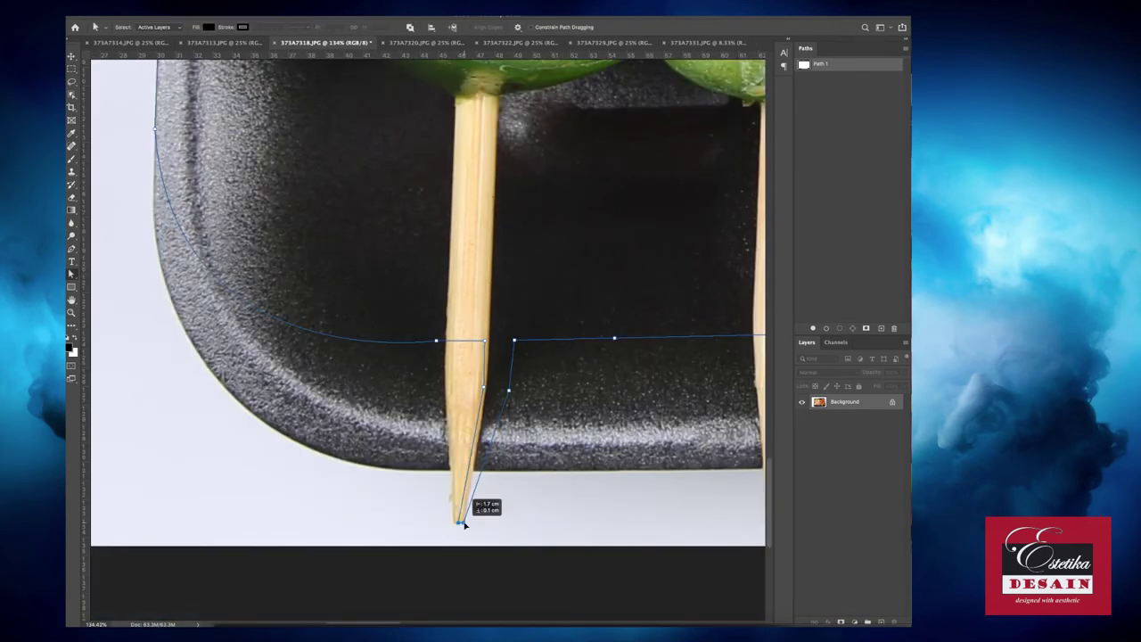
Fit the path around the pointed skewer tips along the tray's lower edge, from the left corner to the right corner
drag(464, 522, 464, 452)
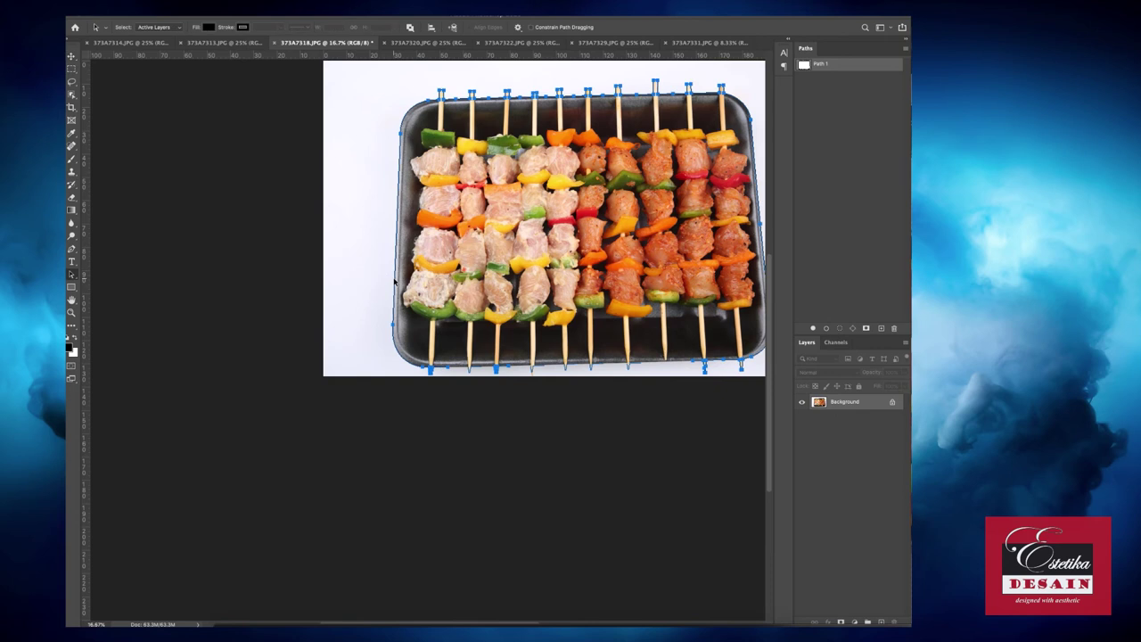
click(375, 283)
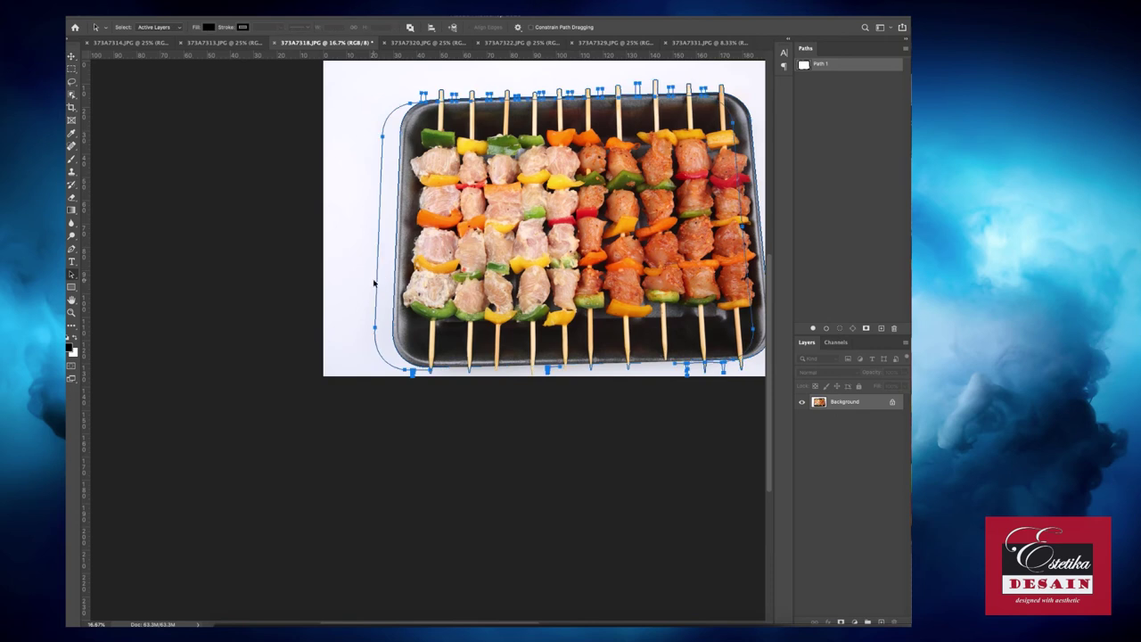
click(496, 368)
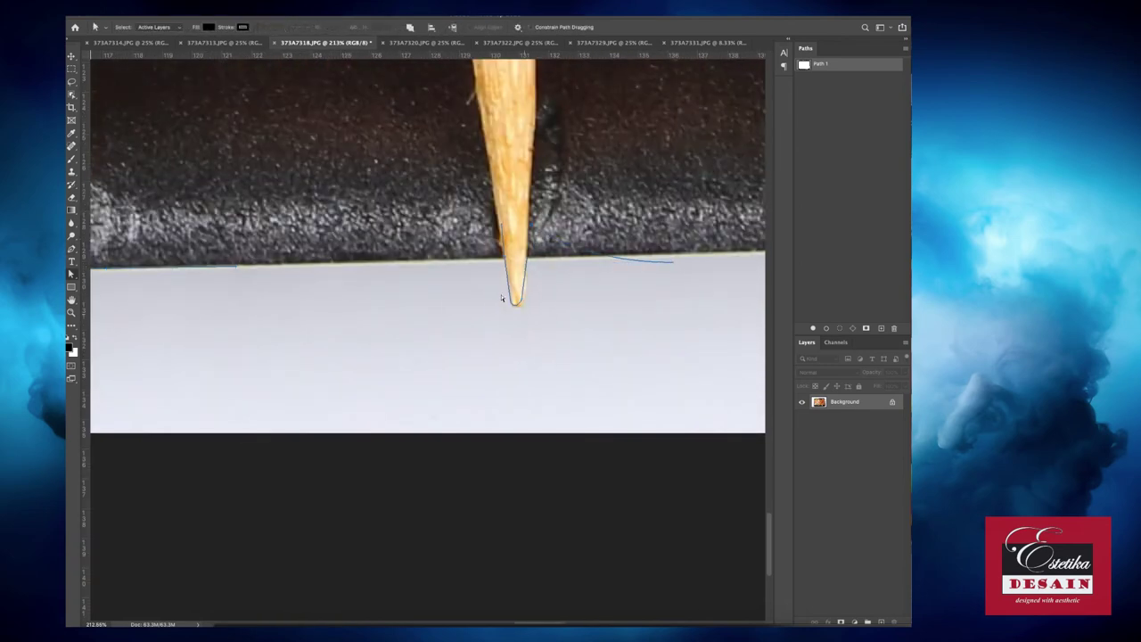
scroll(502, 298, right, 2)
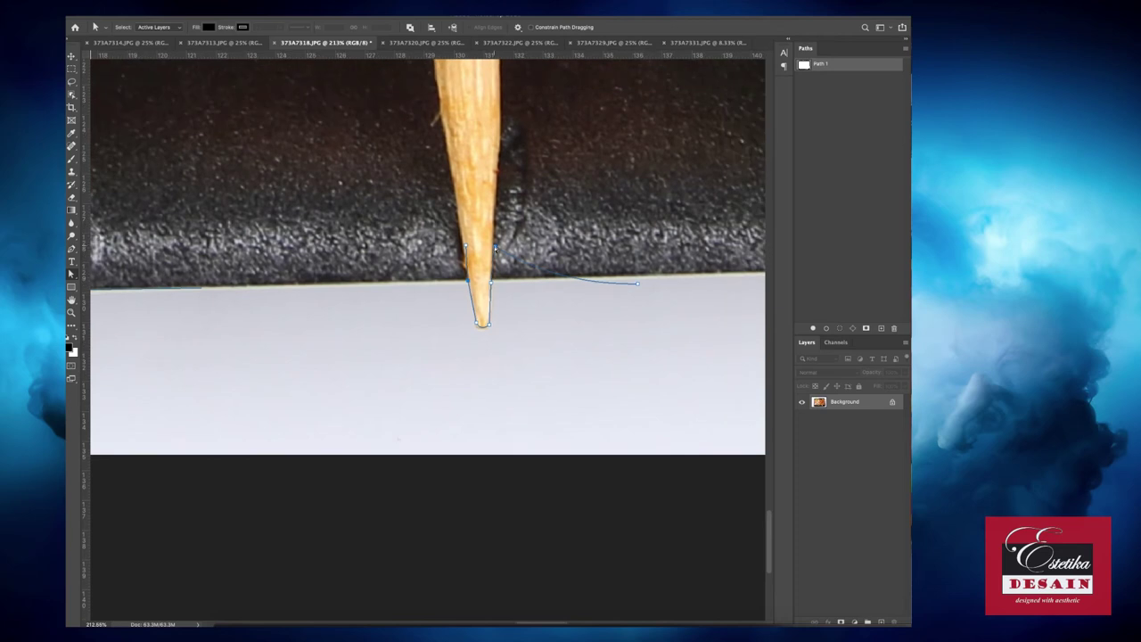
scroll(344, 285, down, 5)
scroll(446, 334, up, 6)
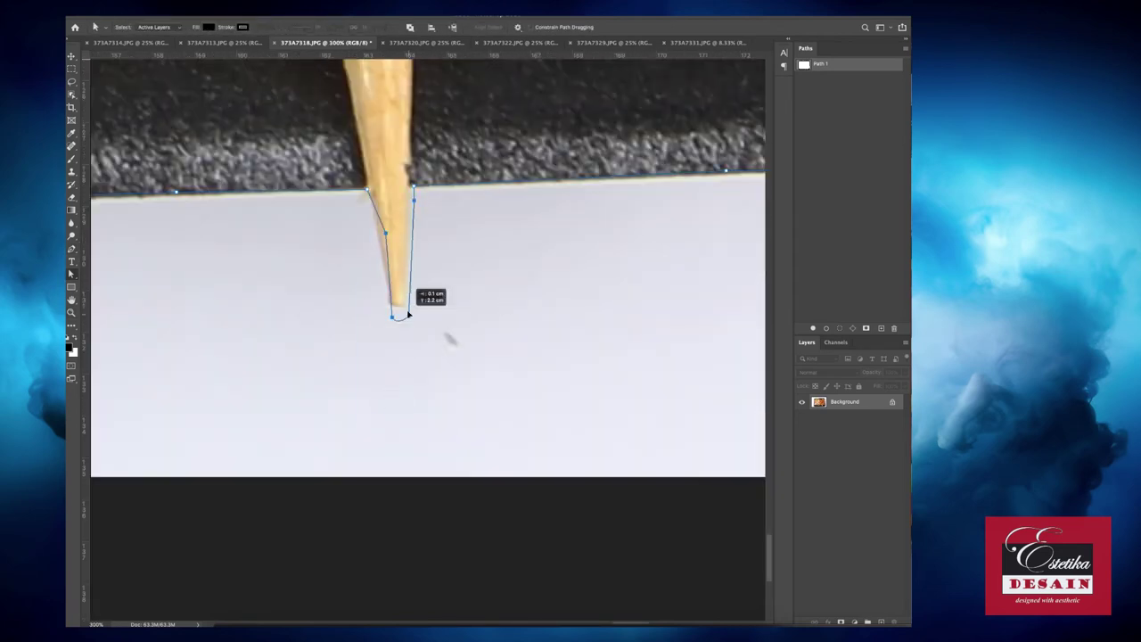
scroll(370, 194, right, 10)
scroll(370, 193, up, 3)
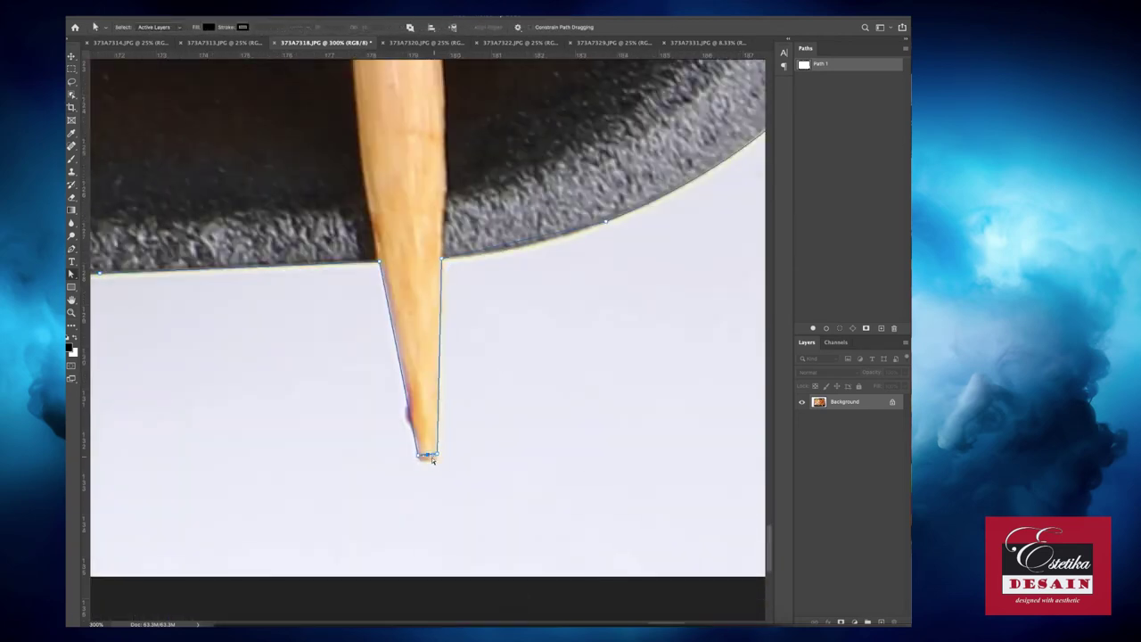
right_click(376, 314)
click(401, 312)
scroll(489, 384, right, 5)
scroll(489, 384, up, 5)
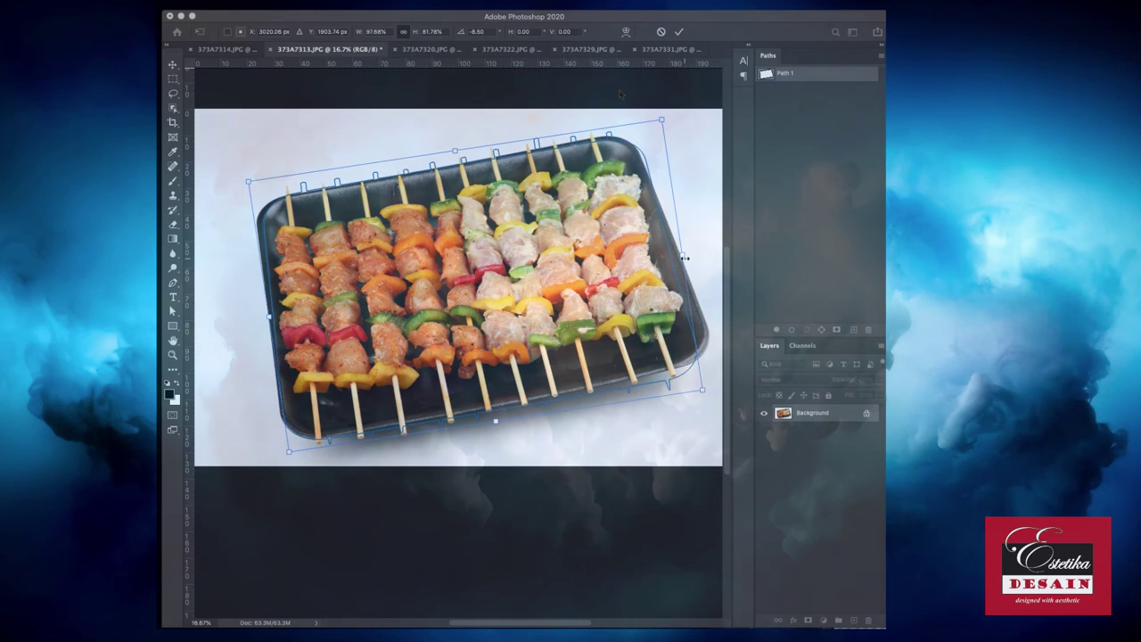
Scale and rotate the path to match the tilted tray in 373A7313.JPG, and start fitting it around the leftmost pointed skewer tips
drag(620, 94, 362, 364)
key(Return)
key(z)
drag(213, 174, 343, 231)
key(a)
drag(421, 184, 475, 263)
drag(450, 214, 470, 235)
Fit the path around the next pointed skewer tips along the tray's upper edge, up to the fifth skewer from the left
drag(426, 279, 315, 348)
drag(543, 241, 544, 265)
drag(640, 247, 633, 233)
drag(664, 184, 365, 272)
drag(702, 251, 664, 266)
drag(388, 299, 399, 320)
drag(664, 276, 348, 323)
drag(539, 264, 484, 282)
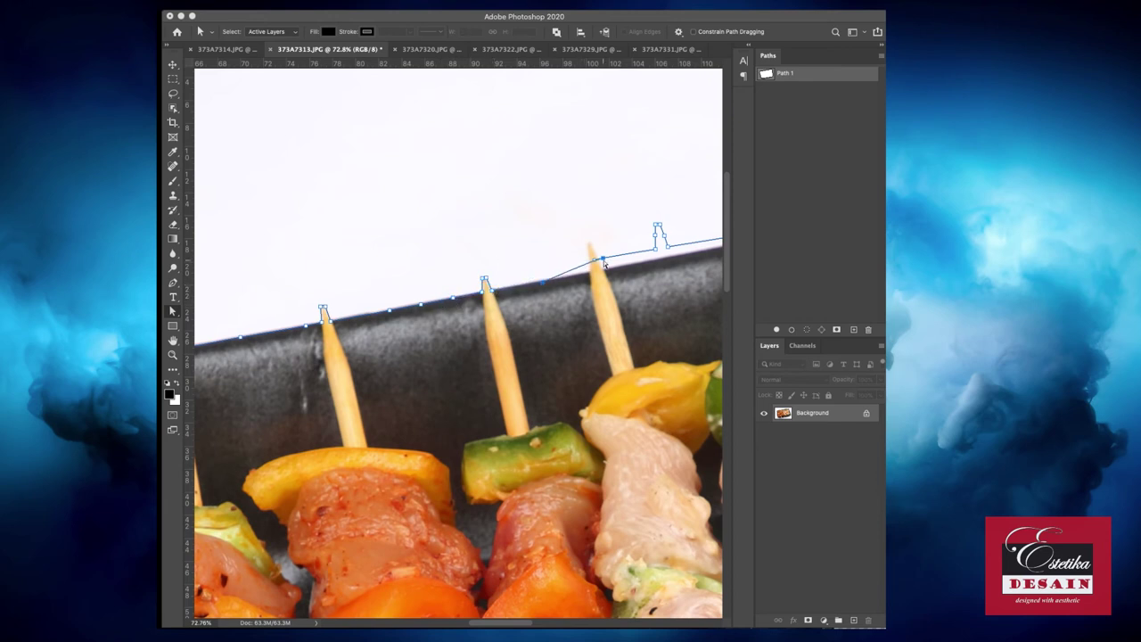
Fit the path around the pointed tips of the sixth and seventh skewers from the left
drag(656, 225, 590, 247)
click(599, 257)
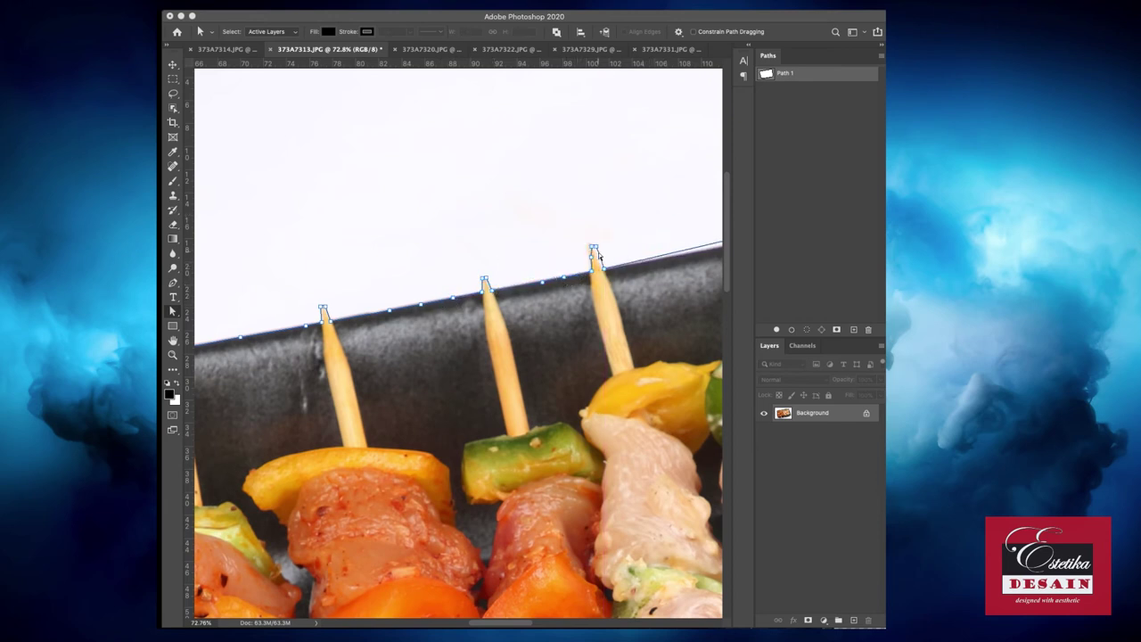
scroll(594, 276, right, 5)
scroll(594, 277, up, 1)
drag(624, 223, 546, 237)
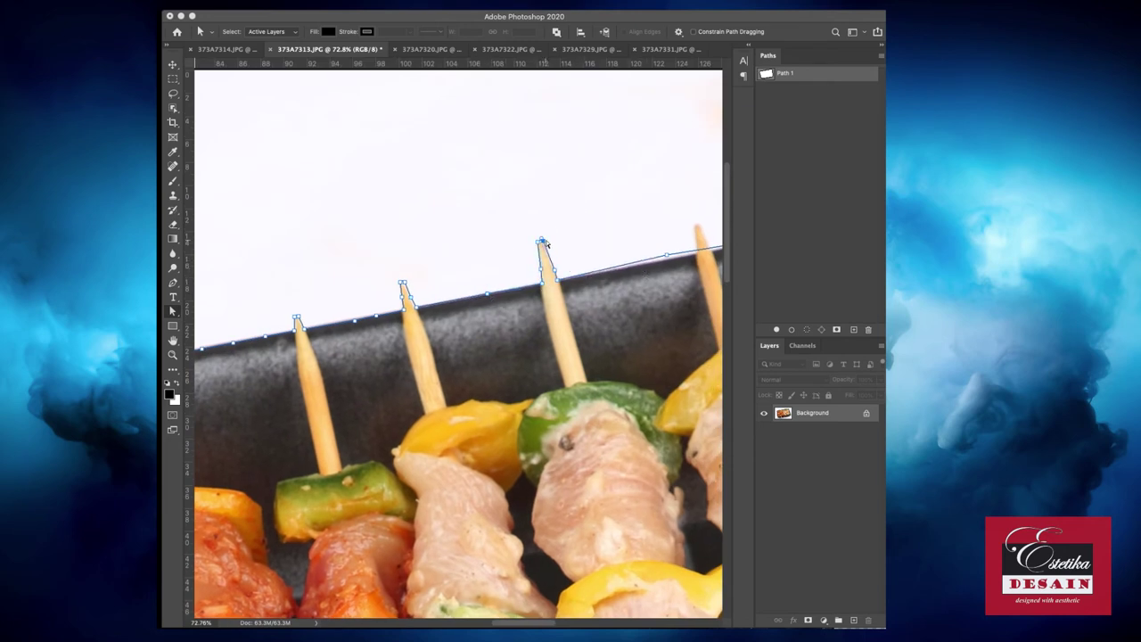
Fit the path around the last three pointed skewer tips and along the tray's upper-right corner and right edge
scroll(544, 243, right, 7)
drag(494, 241, 377, 256)
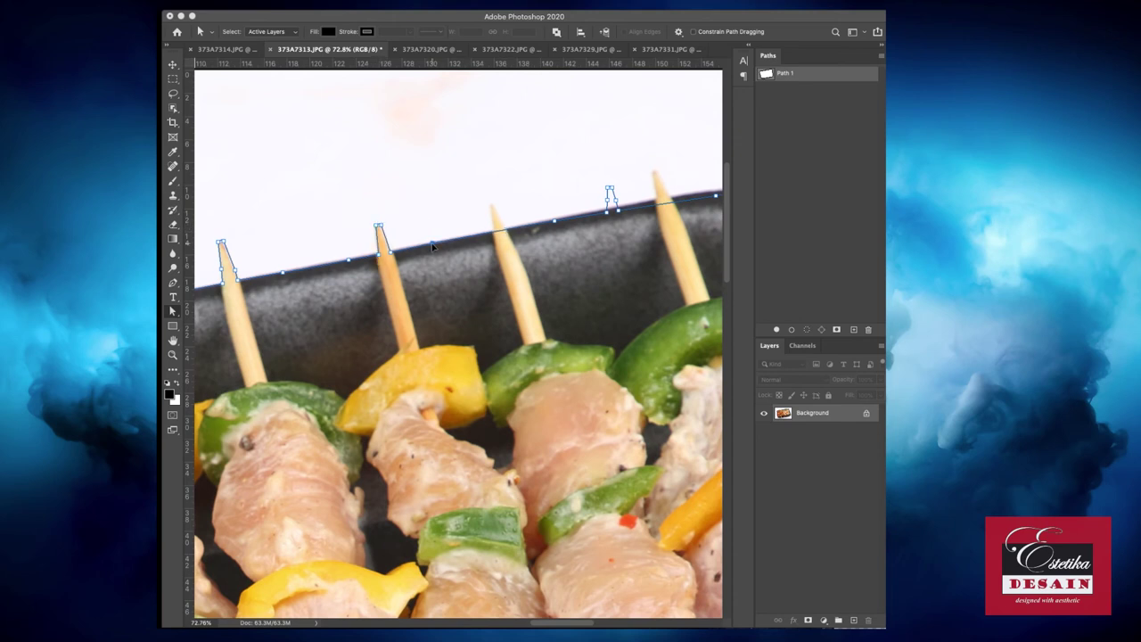
drag(619, 208, 493, 222)
scroll(493, 222, right, 5)
scroll(493, 223, up, 2)
drag(635, 227, 497, 223)
click(484, 234)
scroll(501, 249, down, 5)
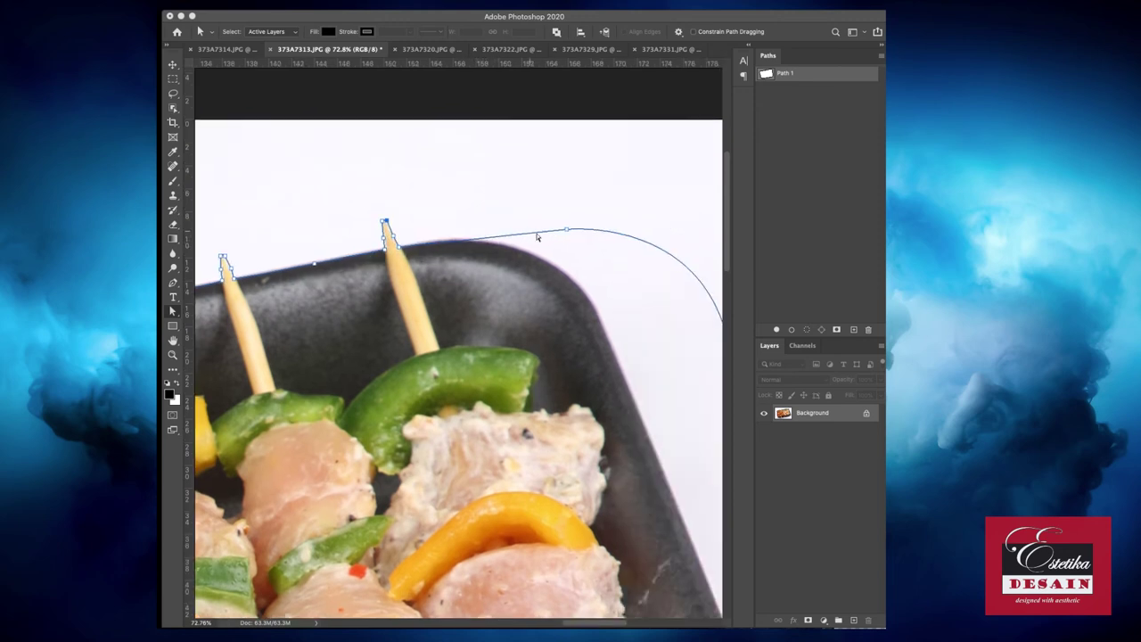
scroll(568, 248, down, 10)
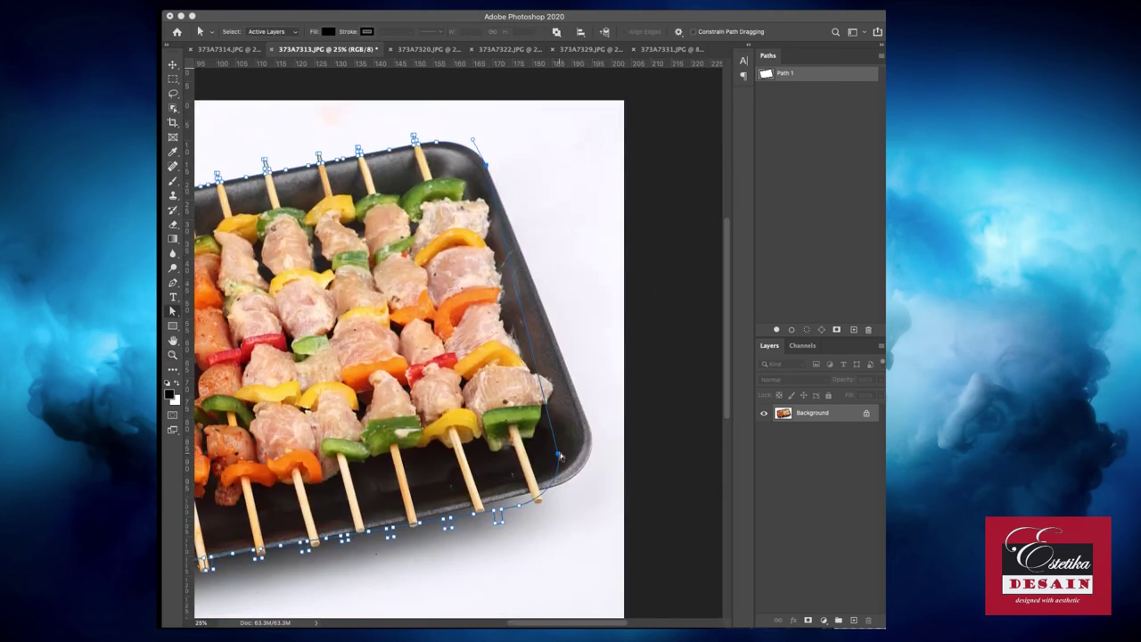
Fit the path around the blunt ends of the first three skewers at the tray's lower-left corner
scroll(293, 325, left, 8)
scroll(293, 322, up, 5)
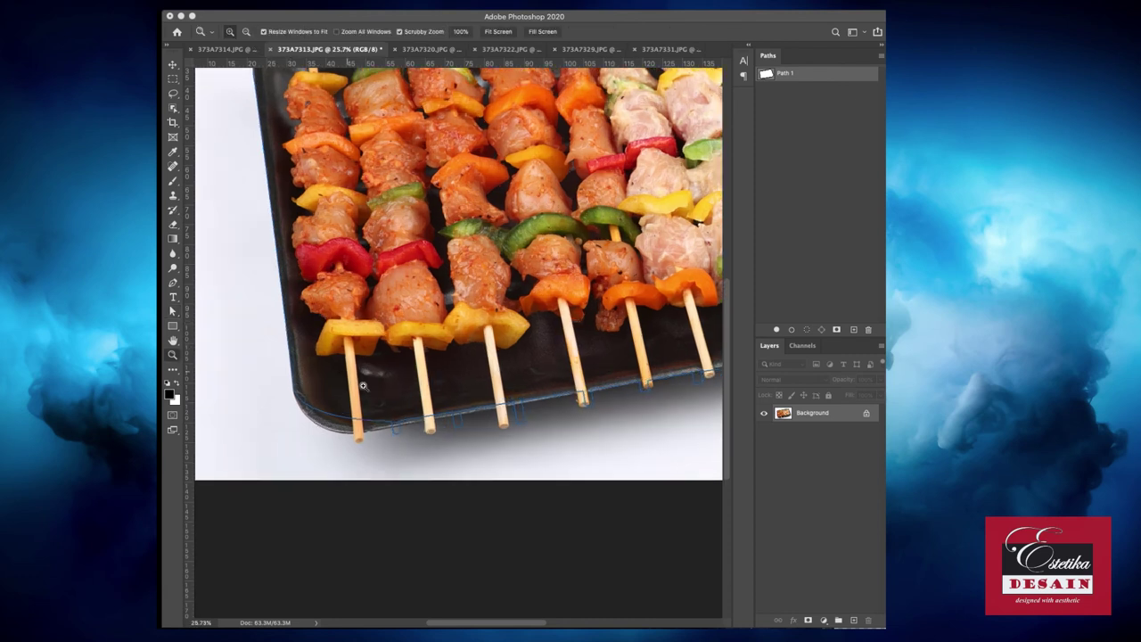
drag(472, 332, 403, 353)
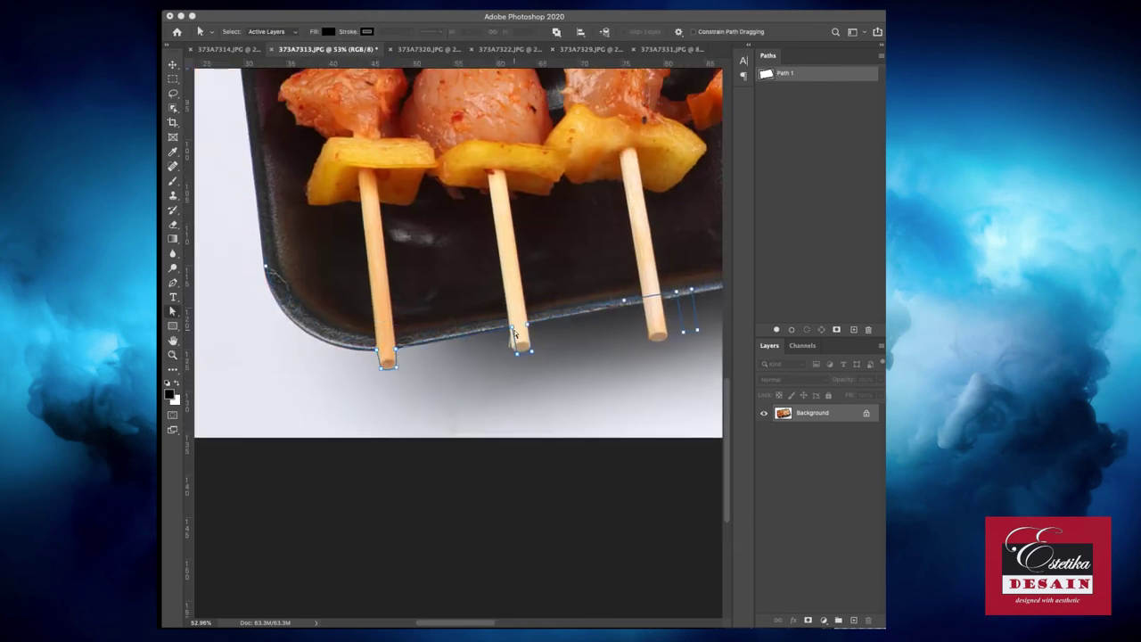
drag(684, 337, 666, 346)
Fit the path around the blunt ends of the fourth, fifth and sixth skewers along the tray's lower edge
scroll(653, 346, right, 10)
scroll(652, 346, up, 2)
drag(360, 357, 330, 379)
drag(448, 354, 454, 357)
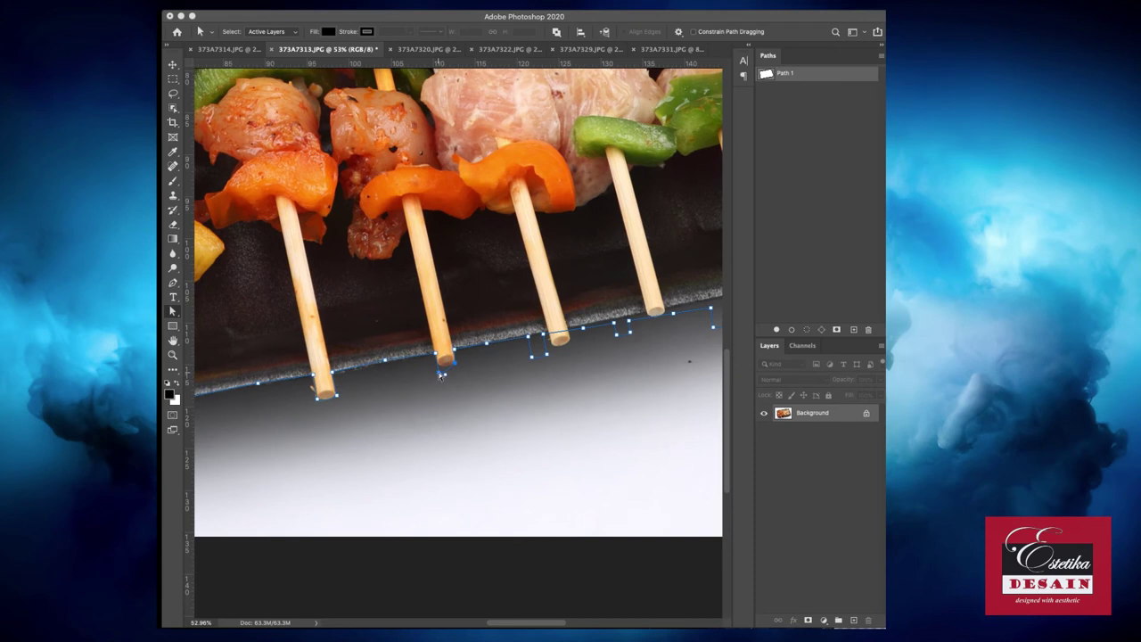
drag(529, 337, 552, 338)
Fit the path around the blunt ends of the remaining four skewers toward the tray's lower-right corner
scroll(326, 496, right, 10)
scroll(326, 496, up, 2)
drag(502, 392, 526, 375)
click(470, 428)
drag(327, 432, 359, 421)
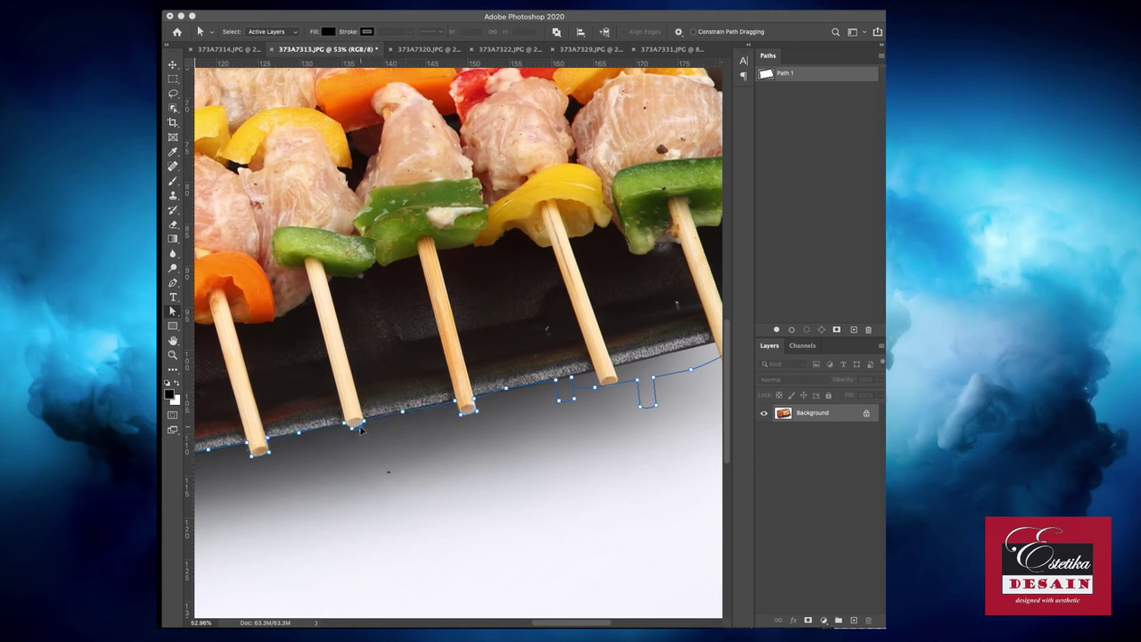
scroll(296, 519, right, 10)
scroll(296, 519, up, 2)
scroll(532, 374, down, 1)
drag(449, 418, 584, 356)
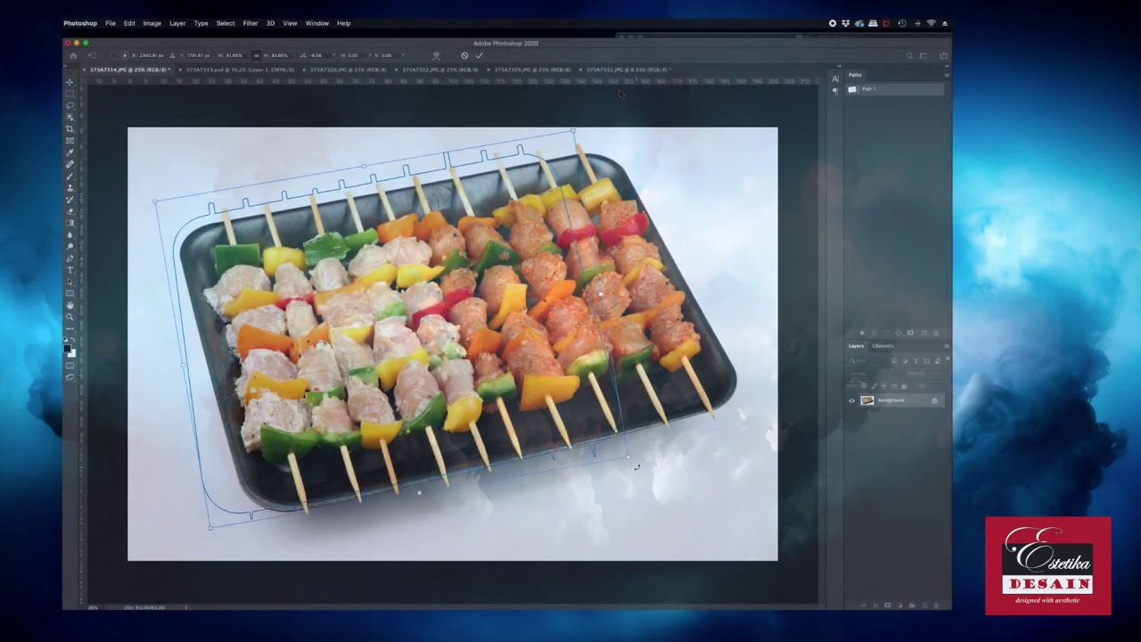
Scale, rotate and skew the path to match the tilted tray in 373A7314.JPG
drag(671, 276, 659, 272)
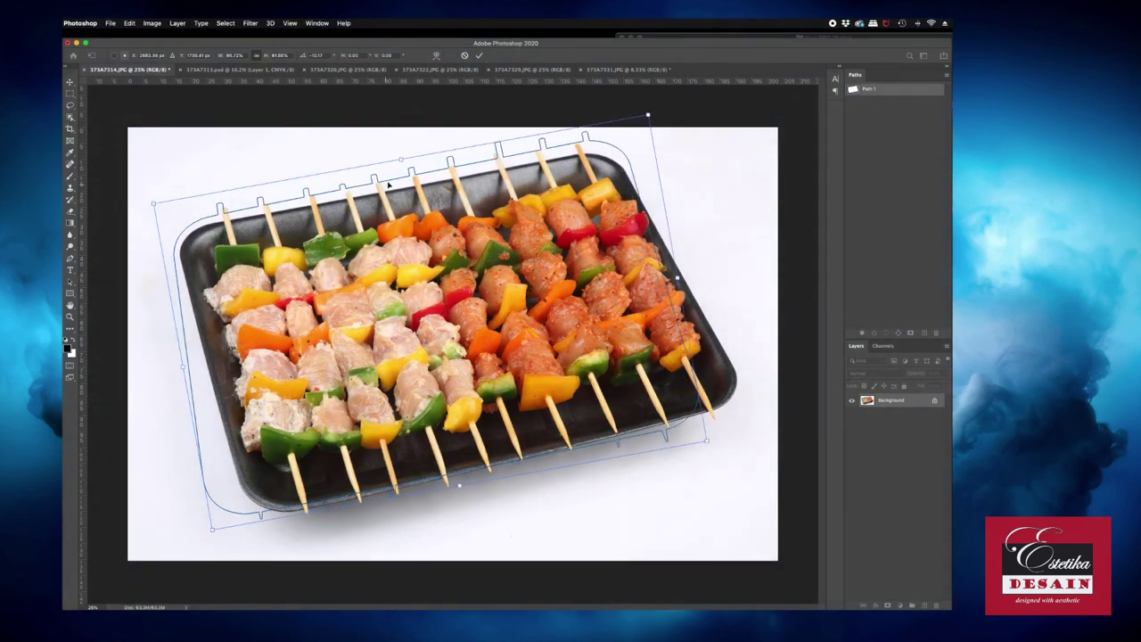
drag(647, 115, 654, 121)
drag(723, 449, 756, 412)
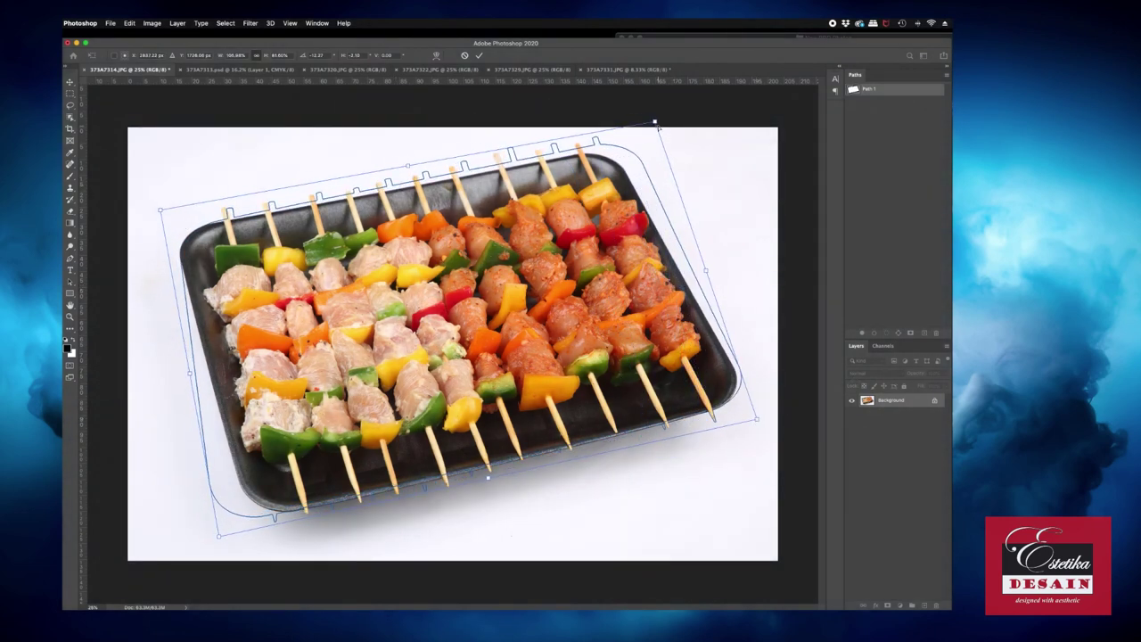
drag(218, 536, 255, 532)
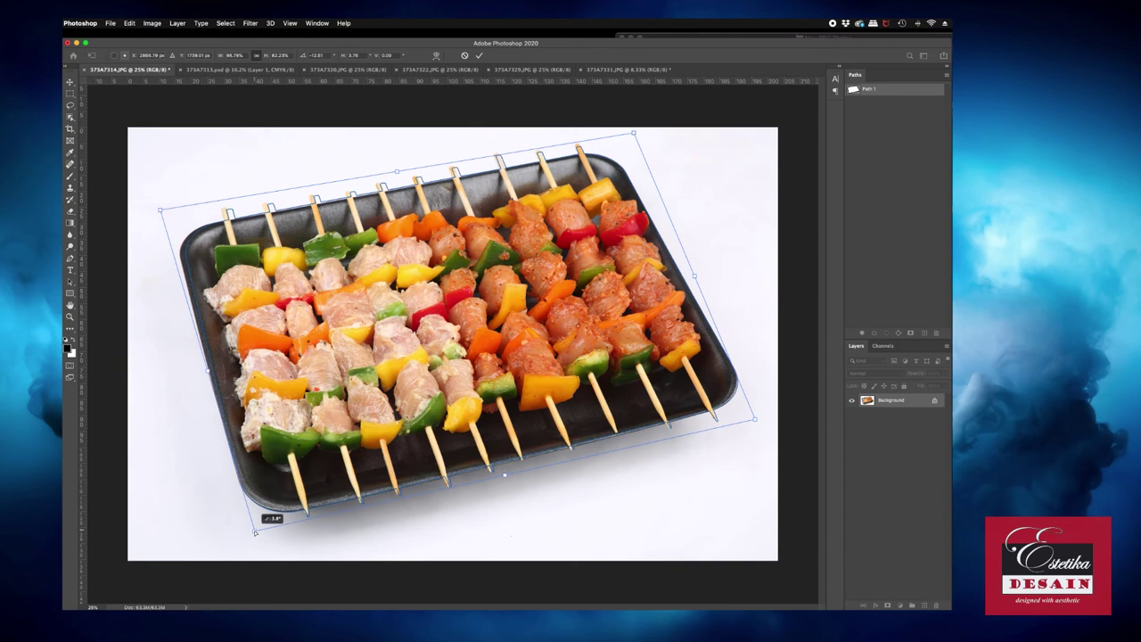
mouse_move(161, 212)
mouse_down()
mouse_move(178, 199)
mouse_move(173, 229)
mouse_up()
key(Return)
Fit the path around the blunt ends of the first three skewers and the tray's upper-left corner
scroll(208, 220, up, 5)
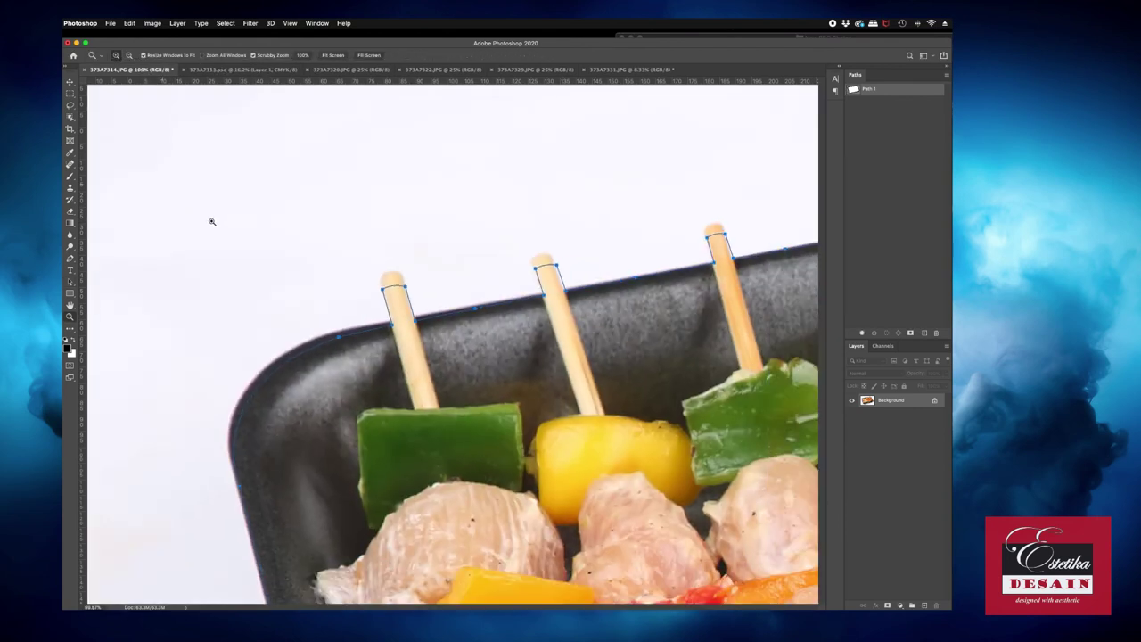
drag(386, 287, 398, 274)
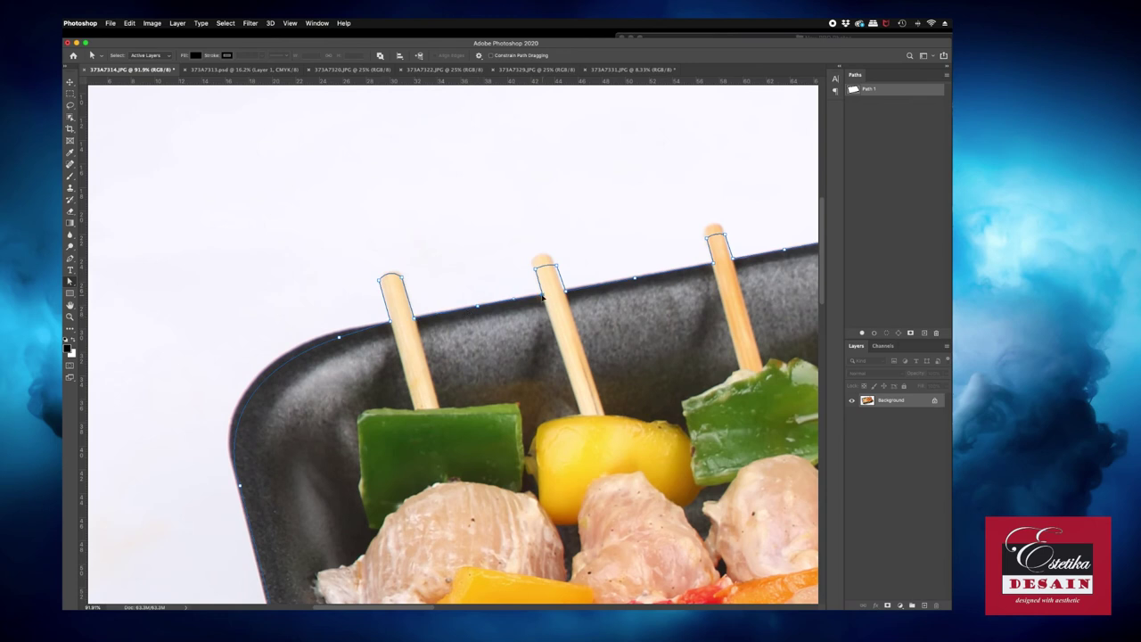
drag(558, 268, 545, 256)
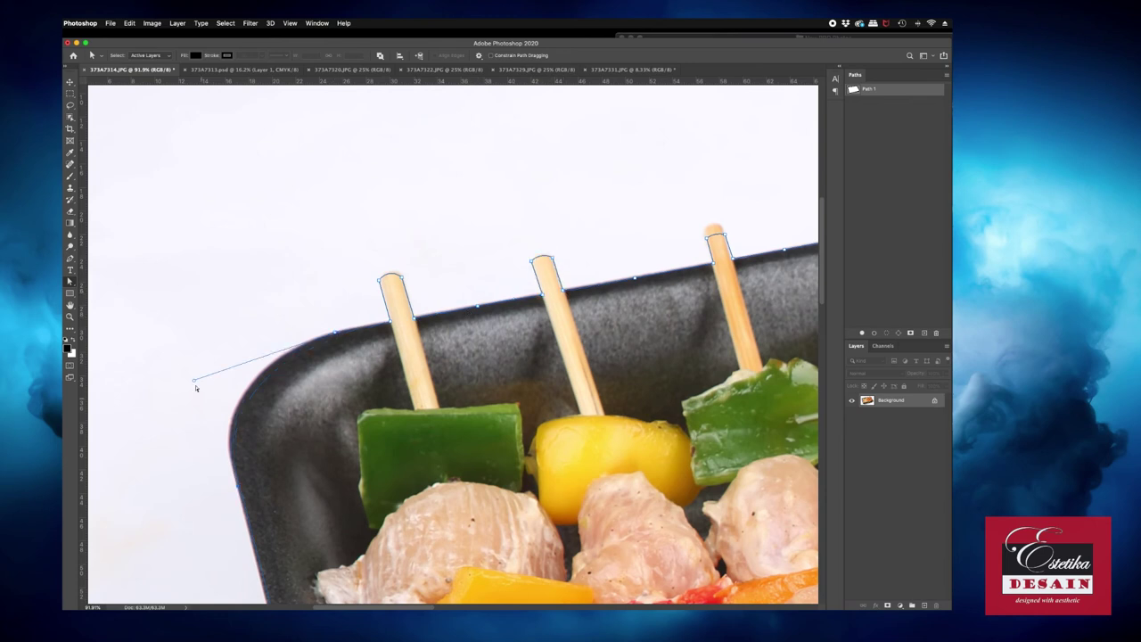
scroll(656, 300, right, 5)
scroll(655, 300, up, 2)
drag(450, 375, 428, 341)
Fit the path around the blunt ends of the fourth through eighth skewers along the tray's upper edge
scroll(344, 336, right, 5)
scroll(344, 336, up, 1)
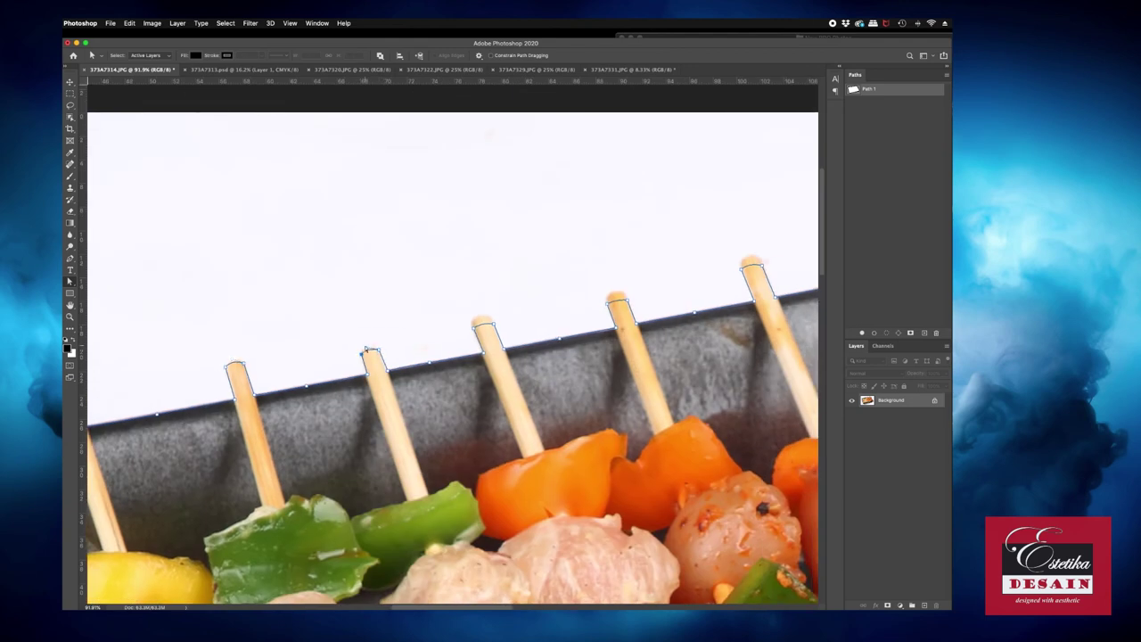
drag(508, 333, 476, 314)
scroll(458, 433, right, 5)
scroll(458, 433, up, 2)
drag(360, 385, 354, 371)
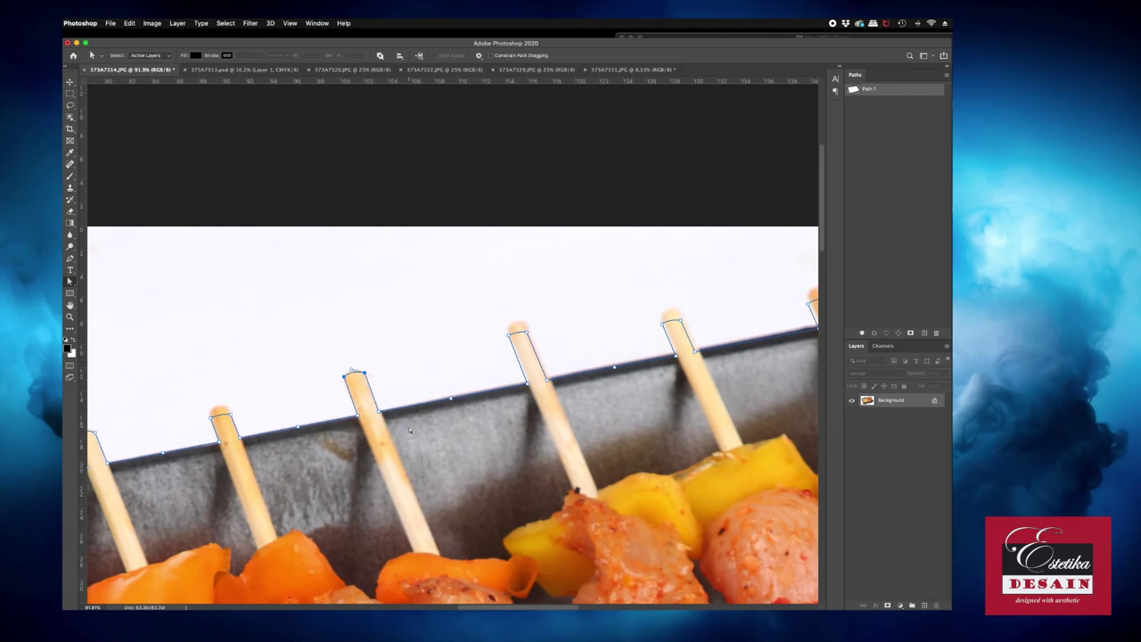
drag(219, 417, 216, 405)
mouse_move(522, 335)
mouse_down()
mouse_move(526, 326)
mouse_move(512, 327)
mouse_up()
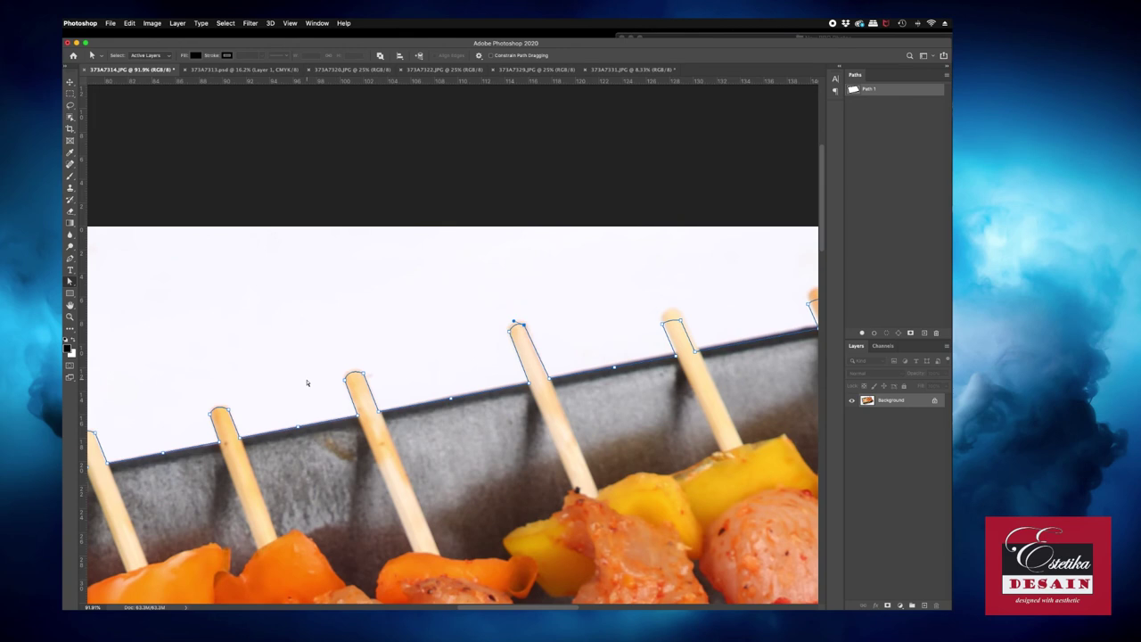
Fit the path around the blunt ends of the last two skewers near the tray's upper-right corner
scroll(550, 379, right, 3)
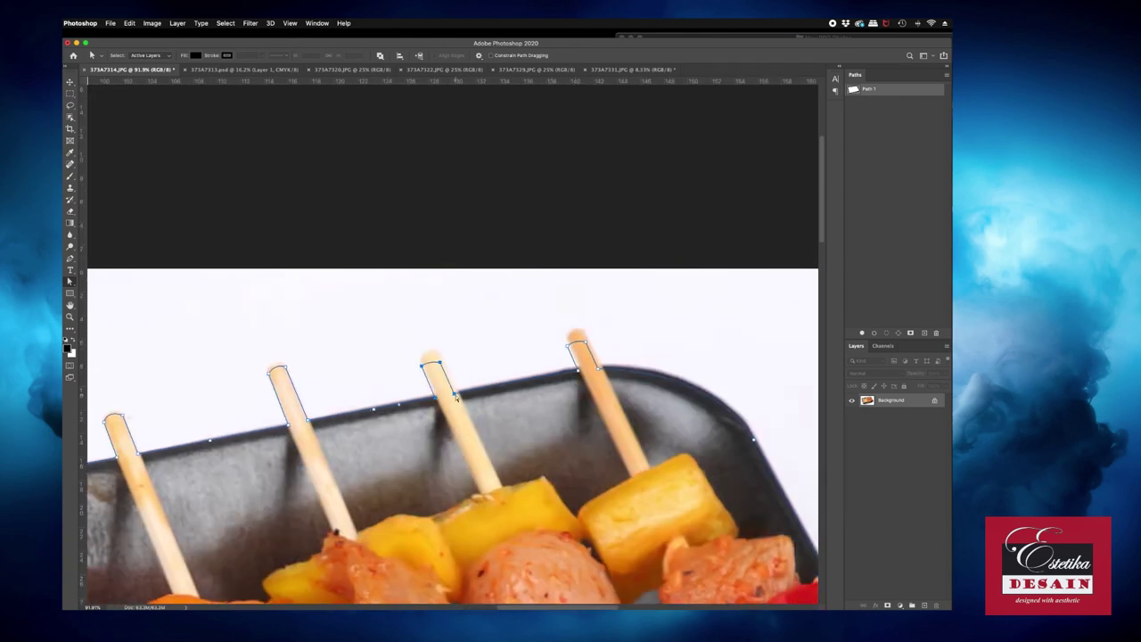
drag(479, 344, 425, 353)
mouse_move(579, 340)
mouse_down()
mouse_move(596, 336)
mouse_move(581, 312)
mouse_move(573, 332)
mouse_up()
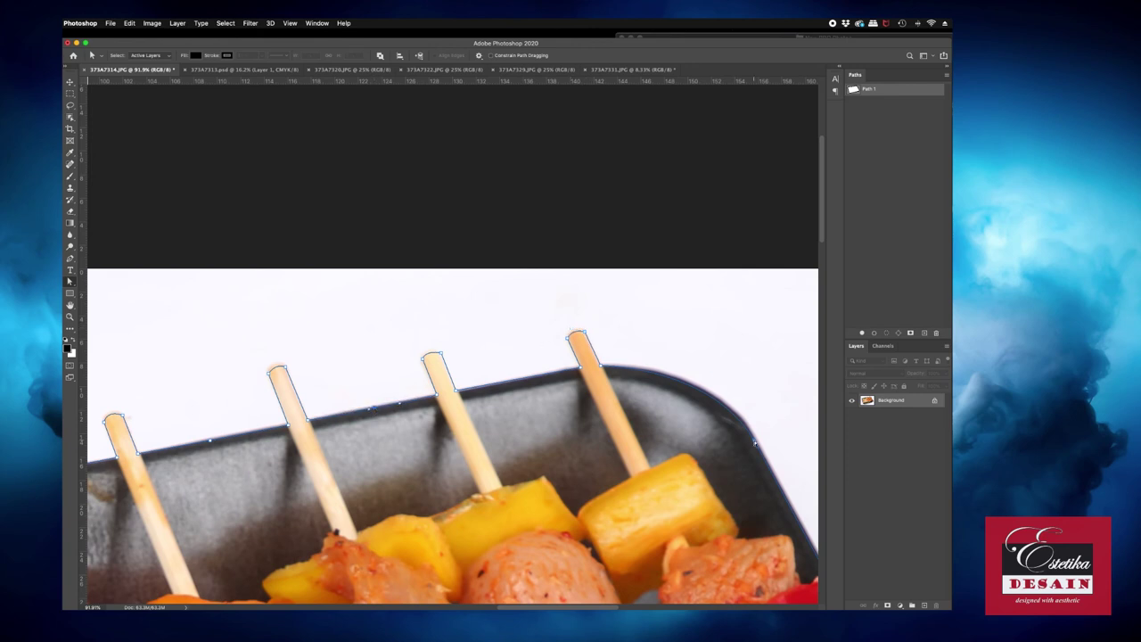
Fit the path to the tray's right side, its lower-right corner and the pointed skewer tips beside that corner
scroll(727, 434, down, 5)
scroll(624, 392, right, 5)
scroll(566, 364, down, 10)
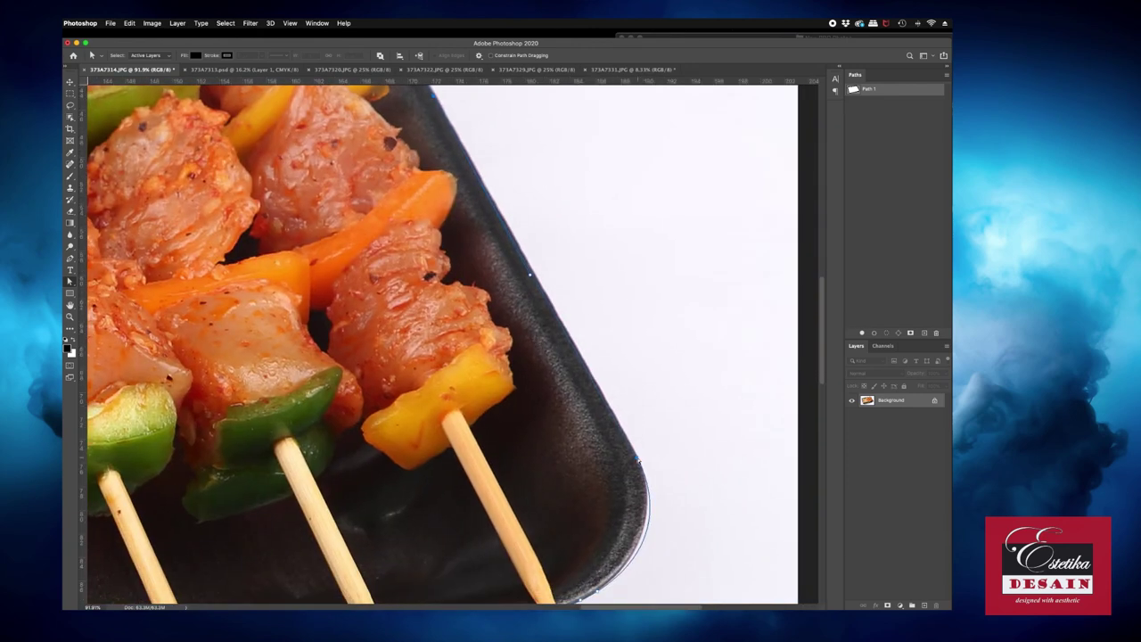
drag(577, 438, 586, 458)
drag(420, 490, 419, 497)
scroll(417, 496, left, 5)
scroll(417, 496, down, 2)
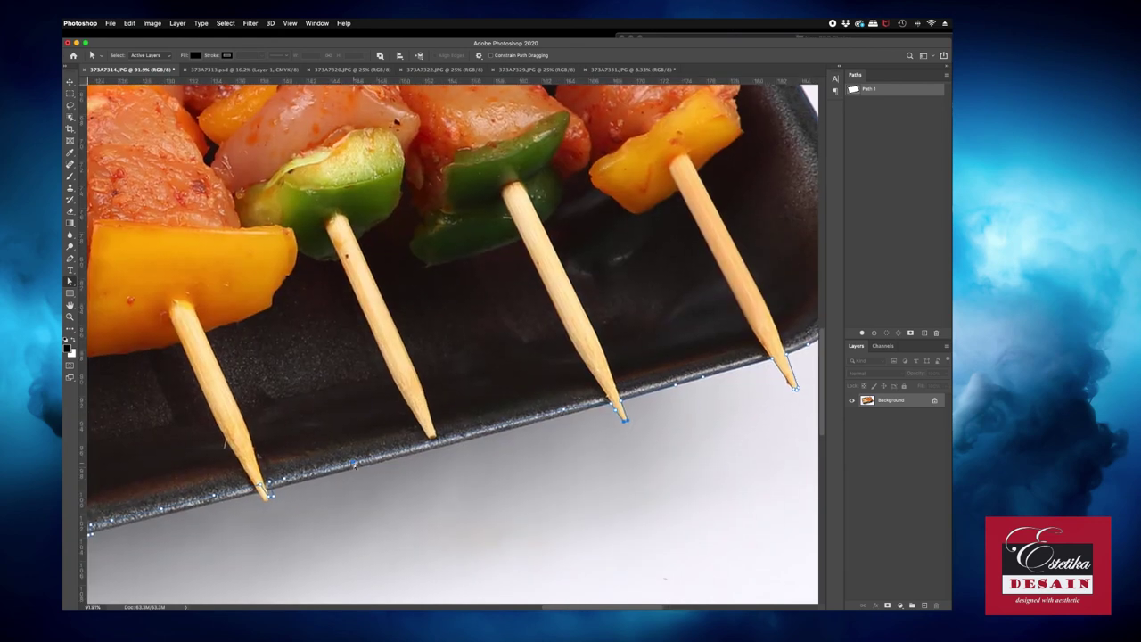
Fit the path around the pointed tips of the middle skewers along the tray's lower edge
drag(266, 491, 267, 493)
scroll(497, 429, right, 5)
click(368, 475)
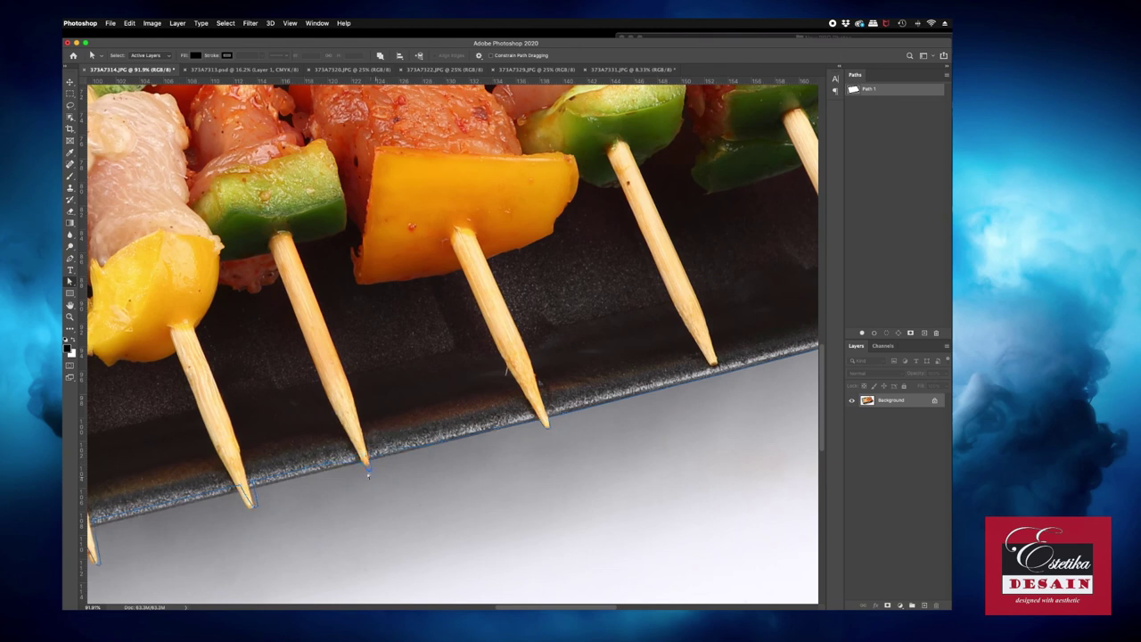
drag(225, 471, 253, 489)
scroll(344, 487, left, 5)
drag(706, 401, 711, 405)
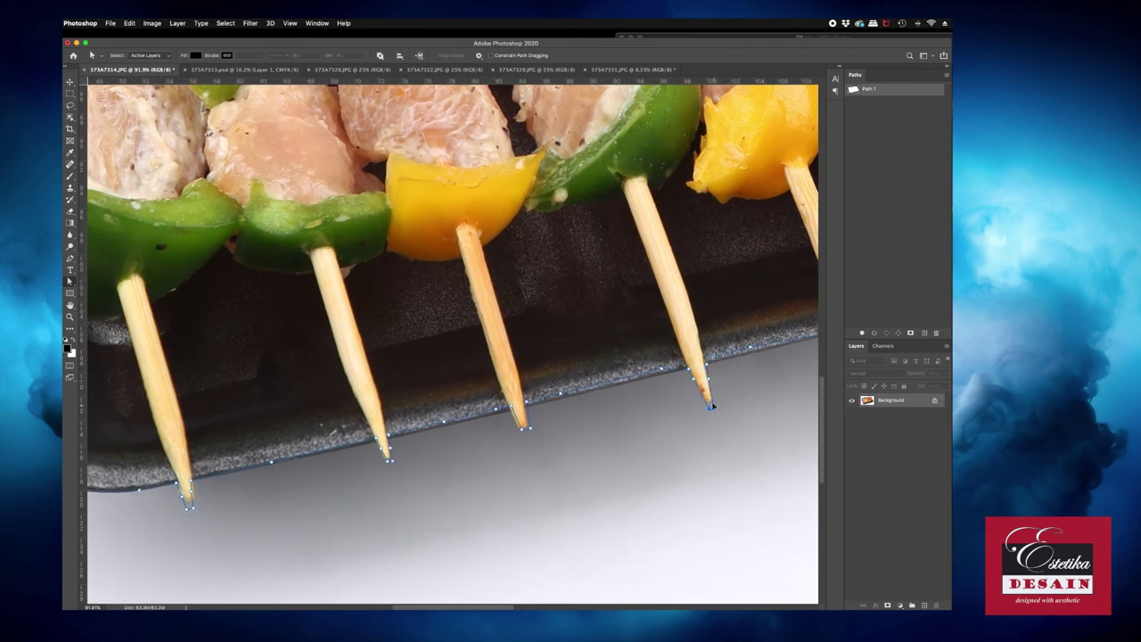
Fit the path around the pointed tips of the three leftmost skewers and the adjoining lower tray edge
scroll(751, 355, right, 3)
scroll(751, 355, up, 3)
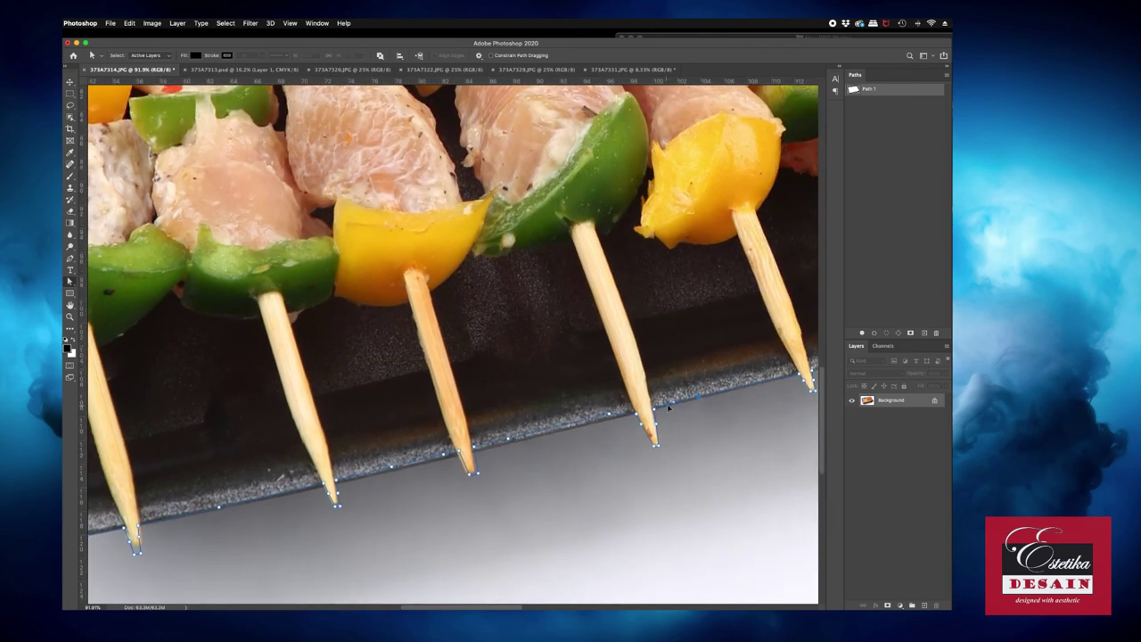
drag(473, 473, 473, 453)
scroll(336, 497, left, 8)
scroll(335, 496, down, 2)
drag(484, 497, 488, 503)
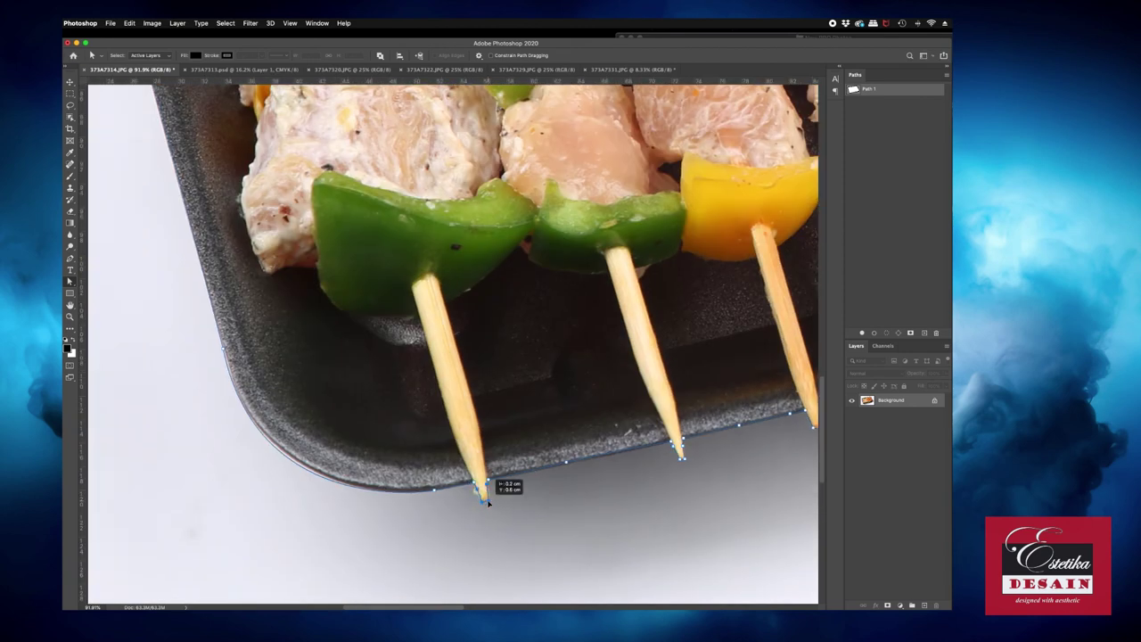
Turn the finished path into a selection, copy the tray onto its own layer and hide the background
key(super+0)
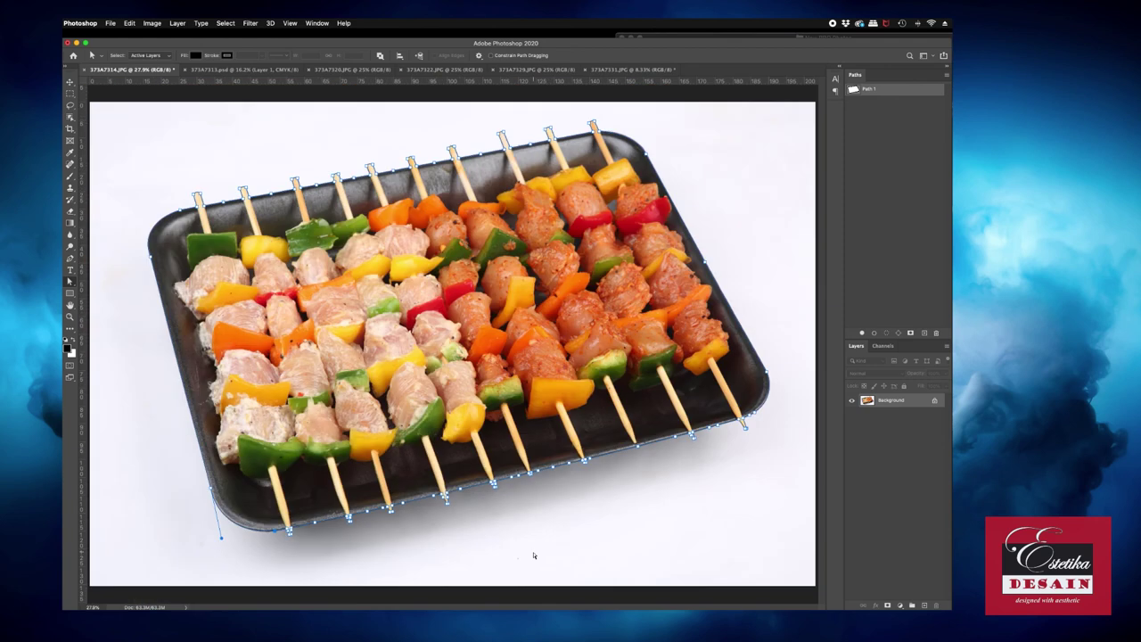
right_click(532, 549)
key(Escape)
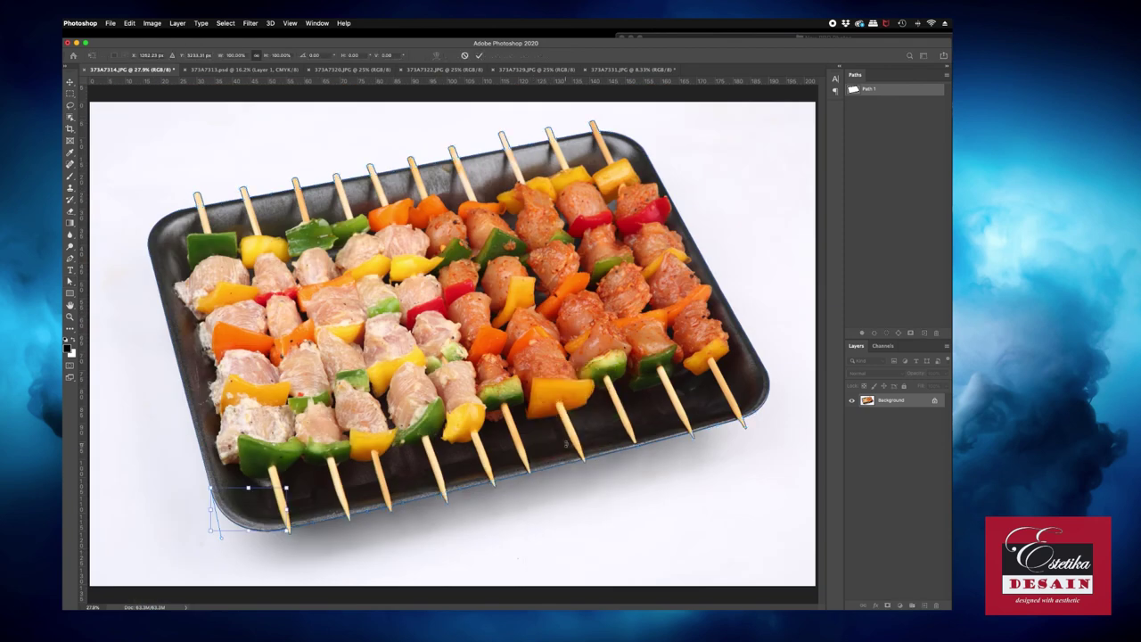
key(Escape)
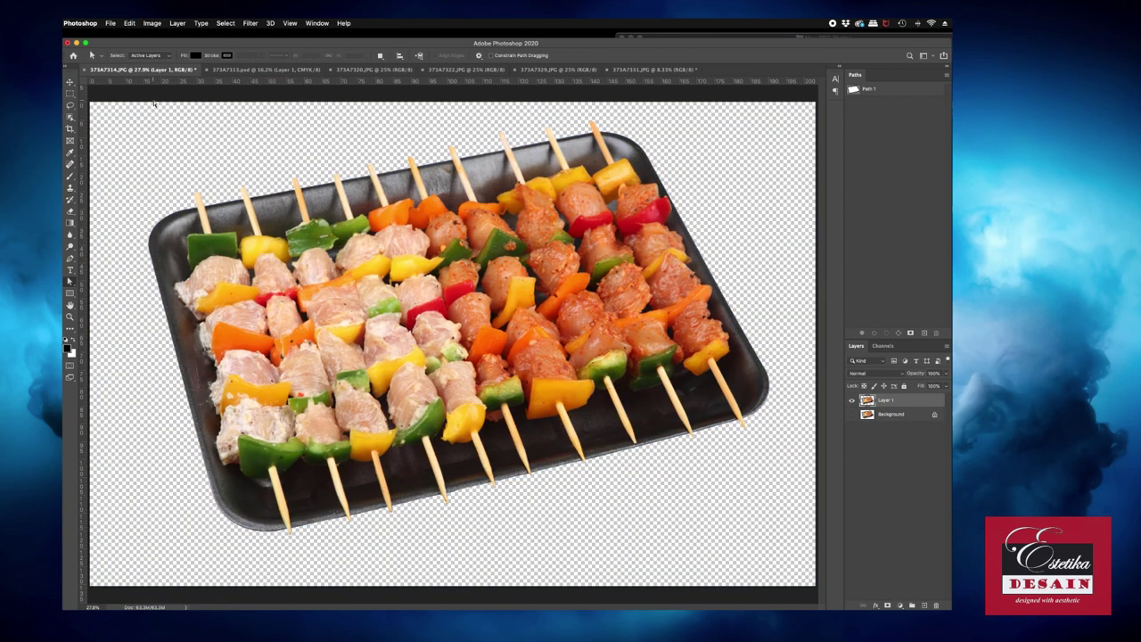
Convert 373A7314.JPG to CMYK color mode, keeping its layers separate
click(152, 22)
mouse_move(157, 34)
click(285, 80)
click(588, 217)
click(152, 22)
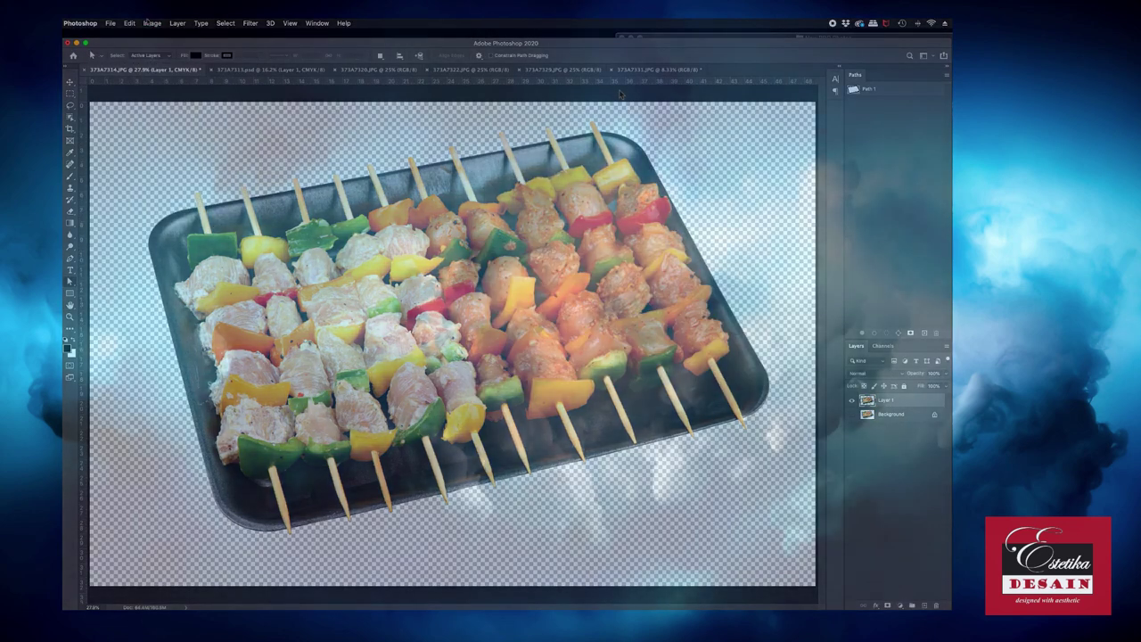